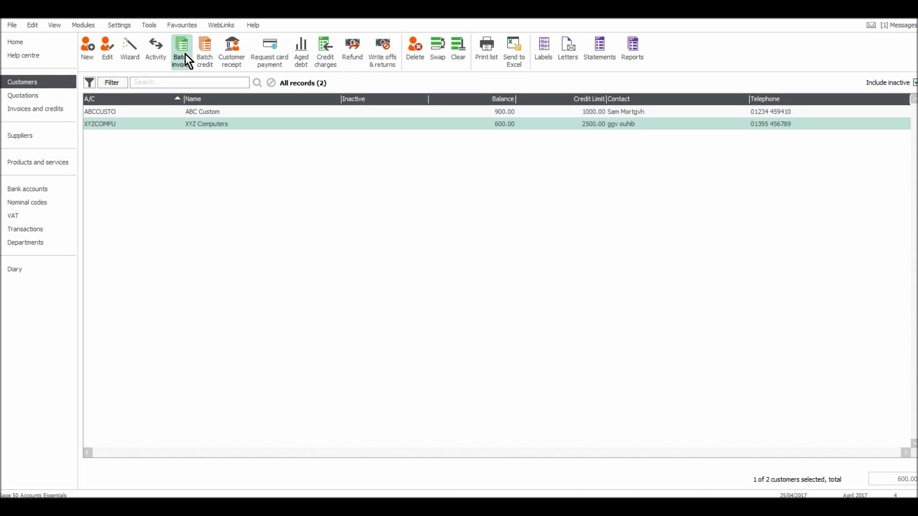
- Open the Invoices and credits module from the Modules list
{"action": "left_click", "coordinate": [84, 26]}
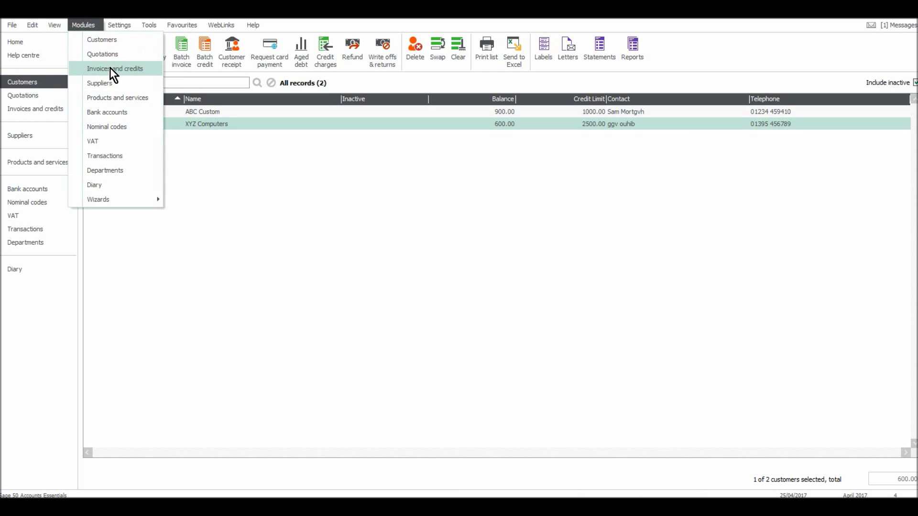
{"action": "left_click", "coordinate": [144, 69]}
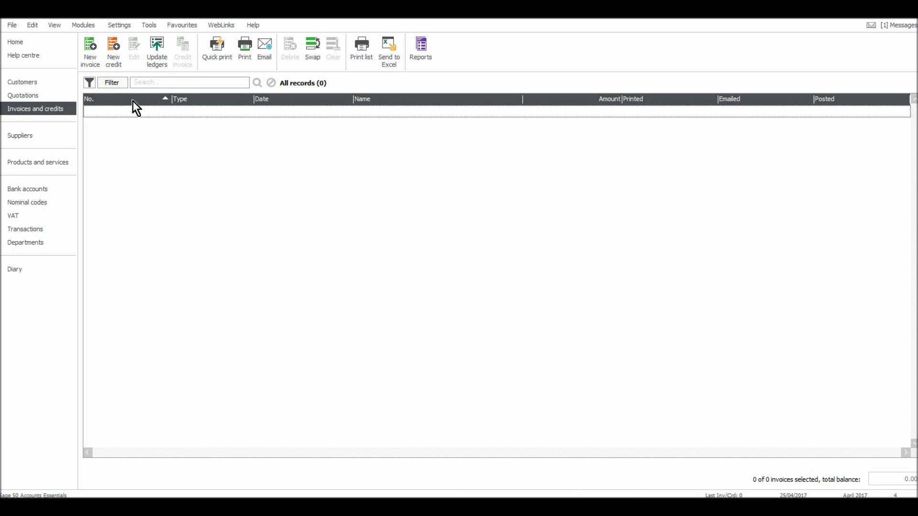
- Create a new invoice with type Invoice and format Service, dated 25/04/2017
{"action": "left_click", "coordinate": [90, 46]}
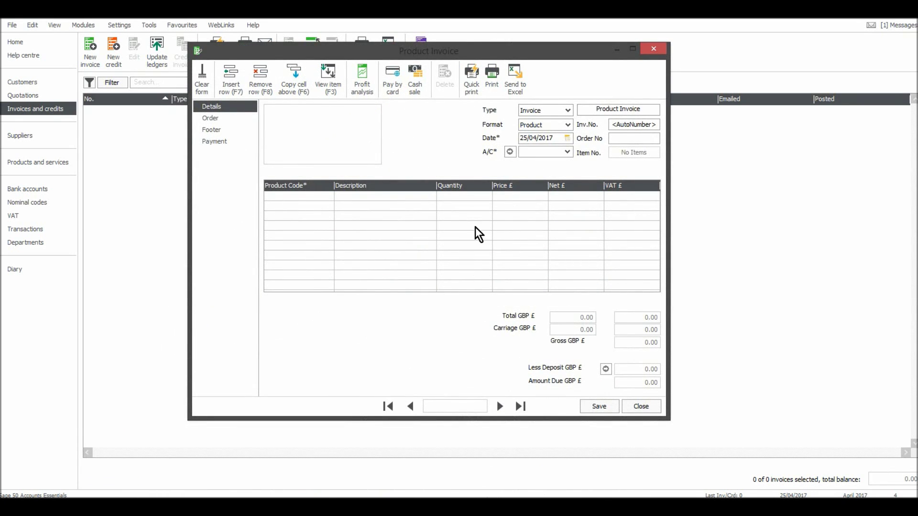
{"action": "left_click", "coordinate": [568, 110]}
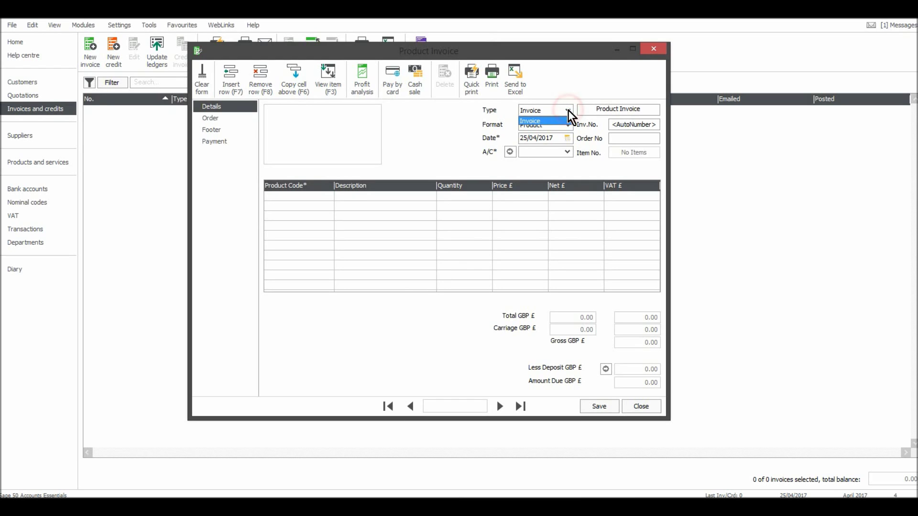
{"action": "left_click", "coordinate": [567, 110]}
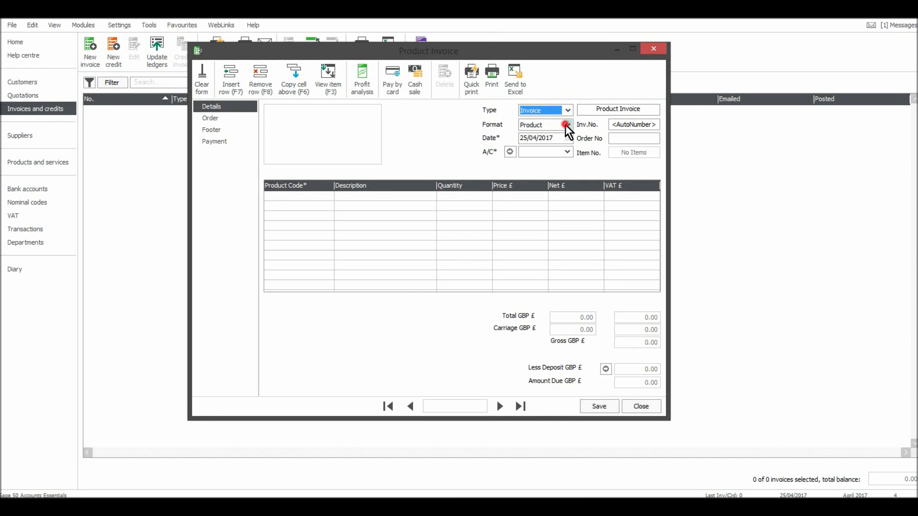
{"action": "left_click", "coordinate": [558, 125]}
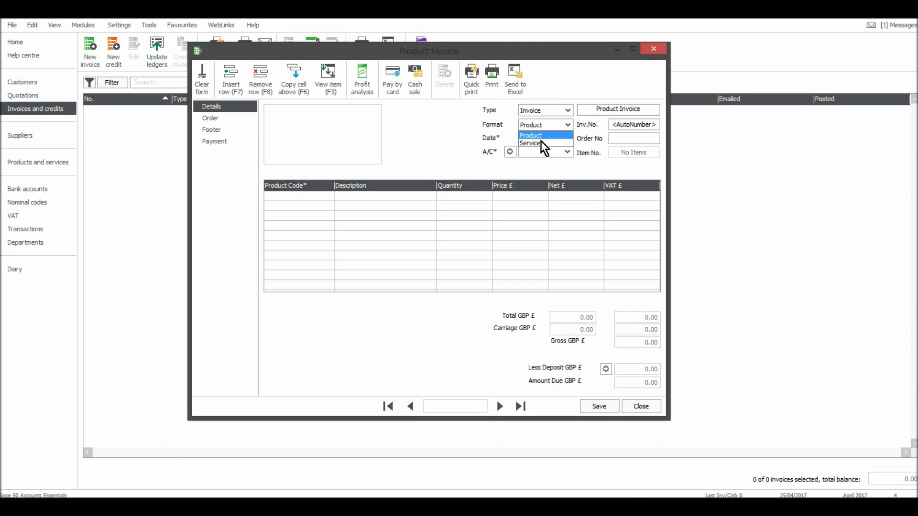
{"action": "left_click", "coordinate": [541, 143]}
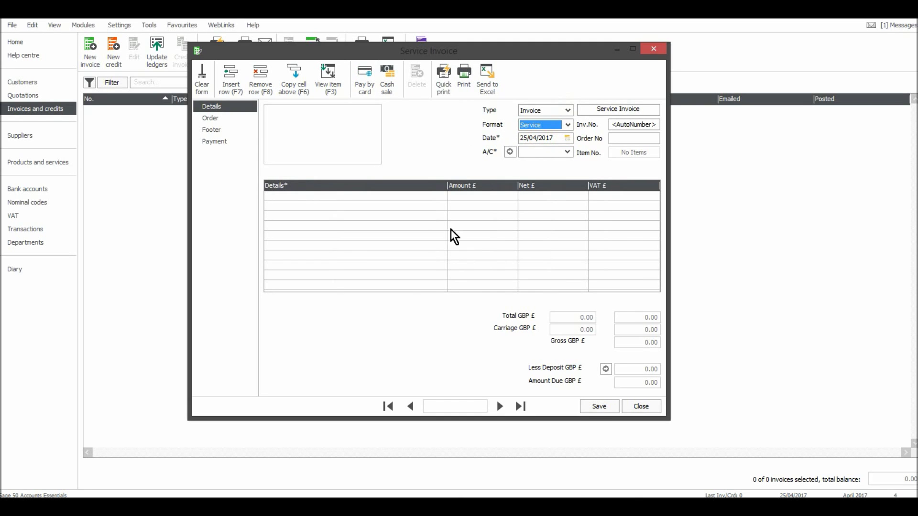
{"action": "left_click", "coordinate": [571, 125]}
{"action": "left_click", "coordinate": [554, 133]}
{"action": "left_click", "coordinate": [565, 125]}
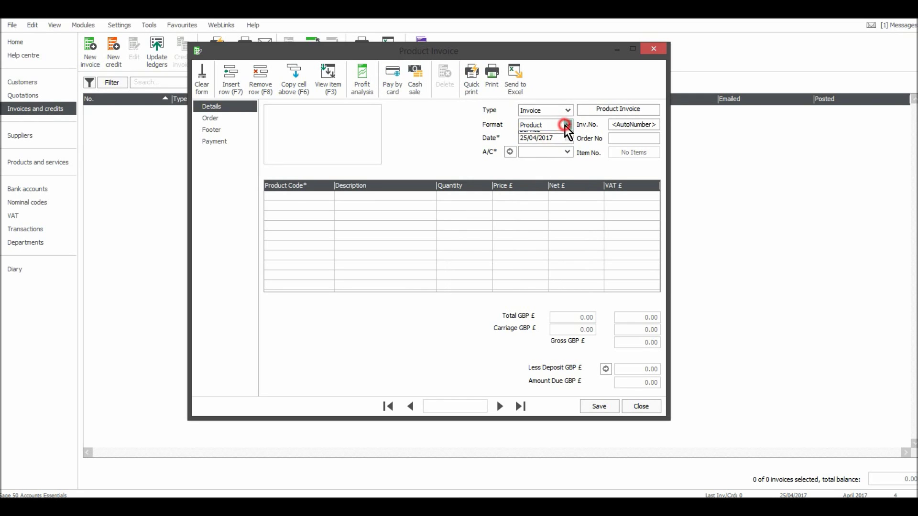
{"action": "left_click", "coordinate": [554, 142]}
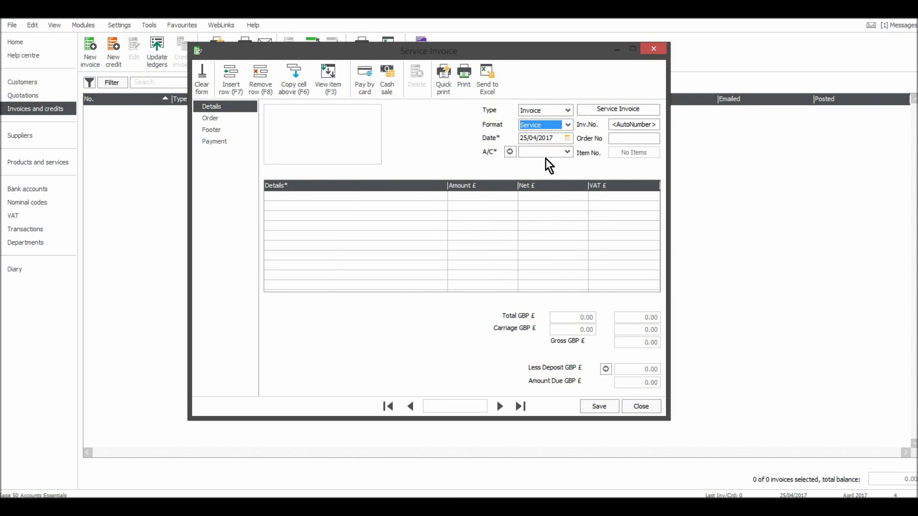
{"action": "left_click", "coordinate": [554, 138]}
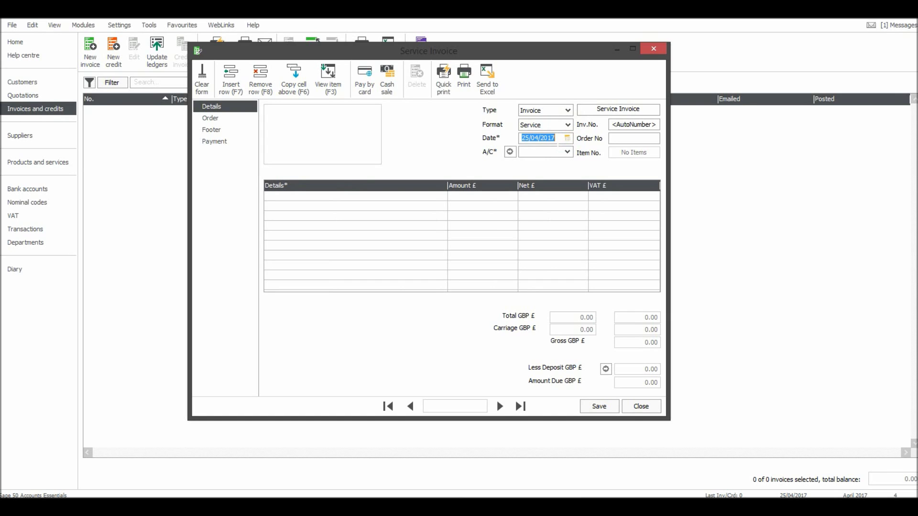
{"action": "left_click", "coordinate": [553, 153]}
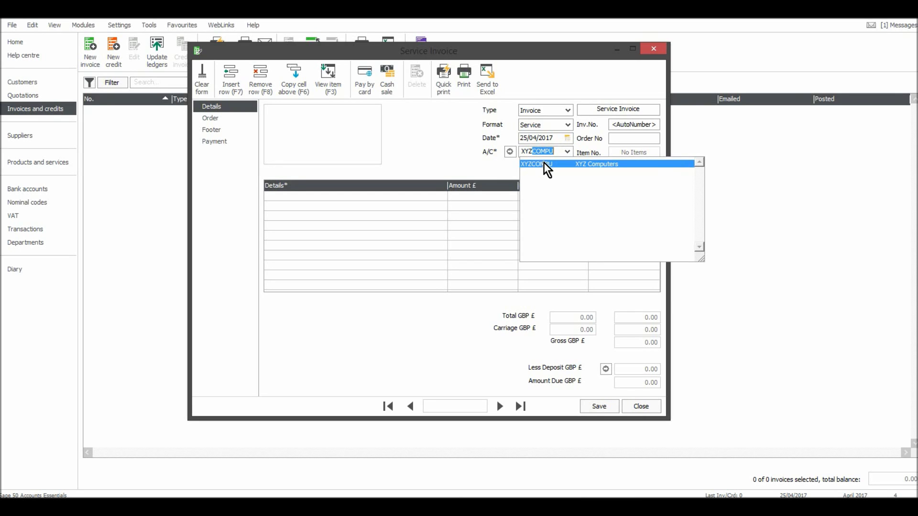
- Select customer XYZCOMPU (XYZ Computers) and set the invoice number to 566
{"action": "left_click", "coordinate": [545, 165]}
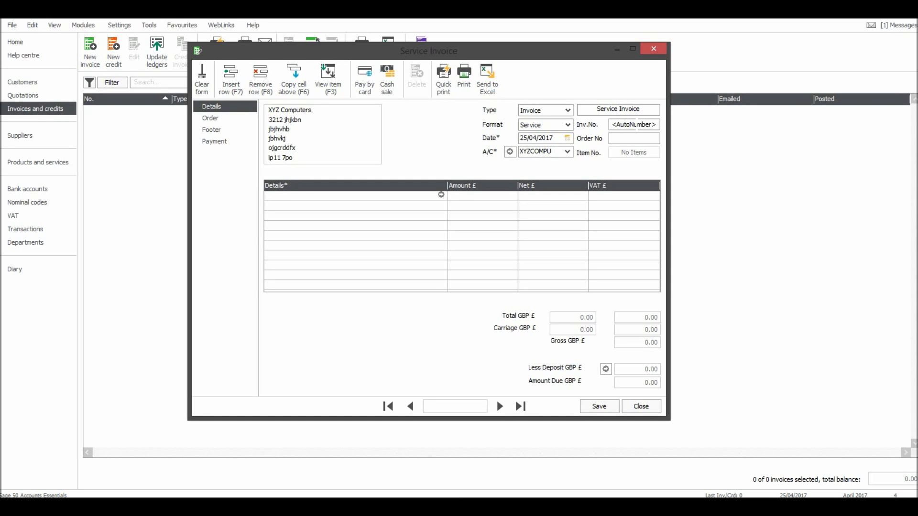
{"action": "left_click", "coordinate": [636, 124]}
{"action": "type", "text": "566"}
{"action": "left_click", "coordinate": [632, 139]}
- Add the line 'On site maintenance of company computers' at 1500 net and remove the empty second row
{"action": "left_click", "coordinate": [272, 195]}
{"action": "type", "text": "On site maintena"}
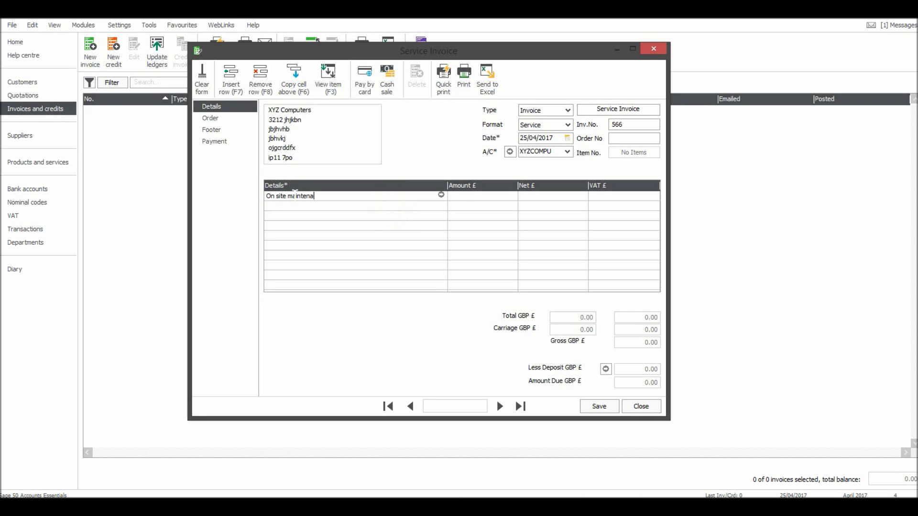
{"action": "type", "text": "nce of company computers"}
{"action": "key", "text": "Tab"}
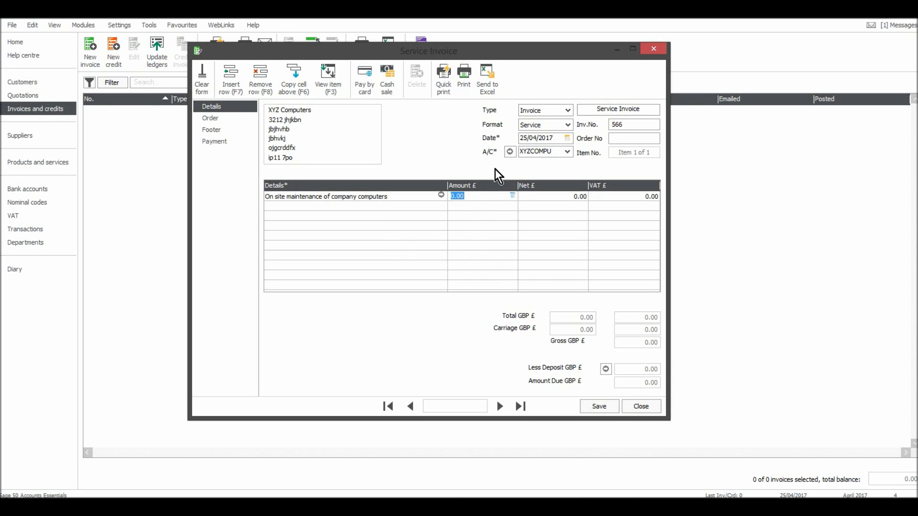
{"action": "type", "text": "1500"}
{"action": "key", "text": "Return"}
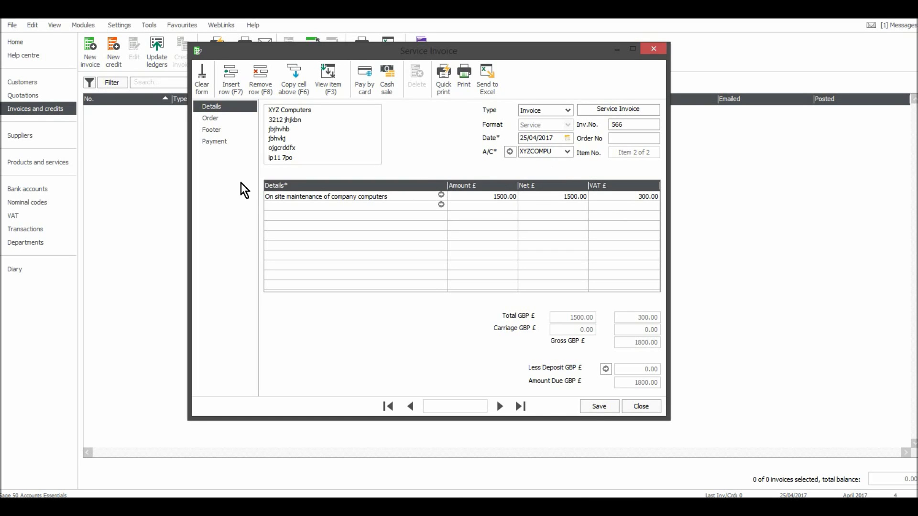
{"action": "key", "text": "Up"}
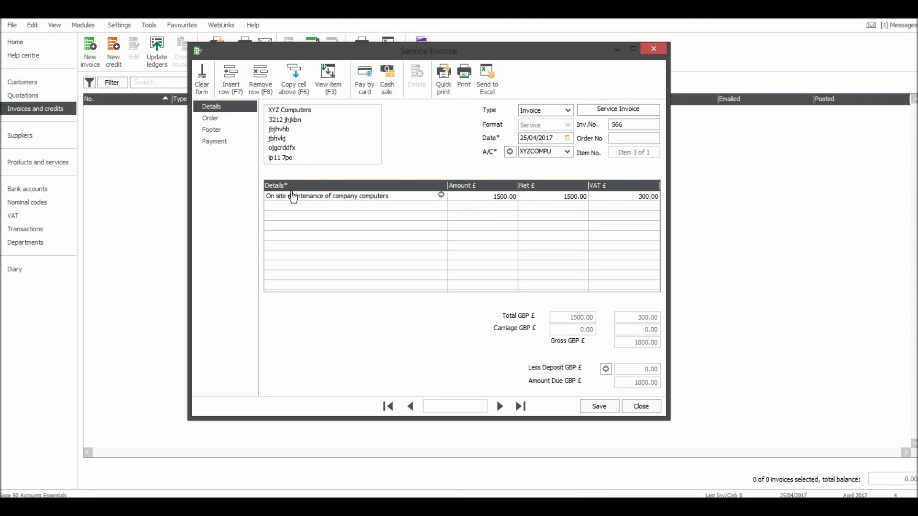
- Check the maintenance line's item details, then save invoice 566 and close the form
{"action": "left_click", "coordinate": [442, 196]}
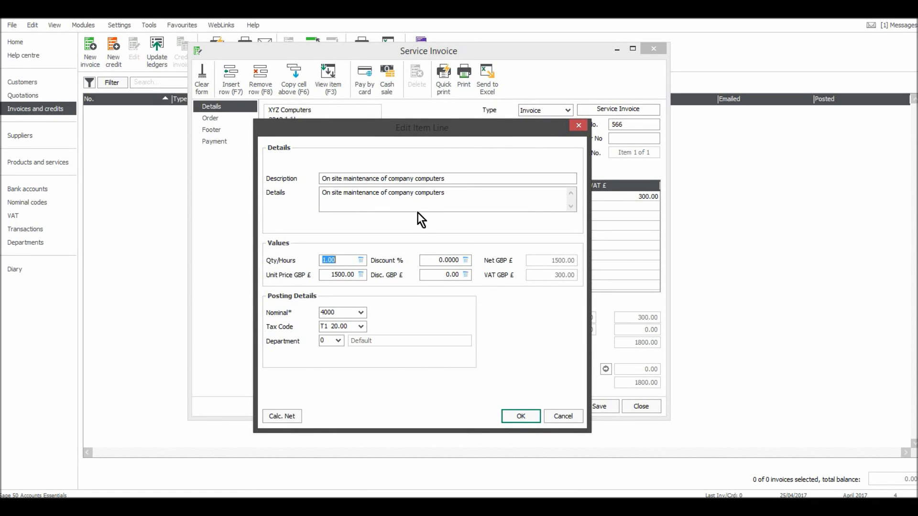
{"action": "left_click", "coordinate": [459, 192]}
{"action": "left_click", "coordinate": [436, 193]}
{"action": "left_click", "coordinate": [520, 416]}
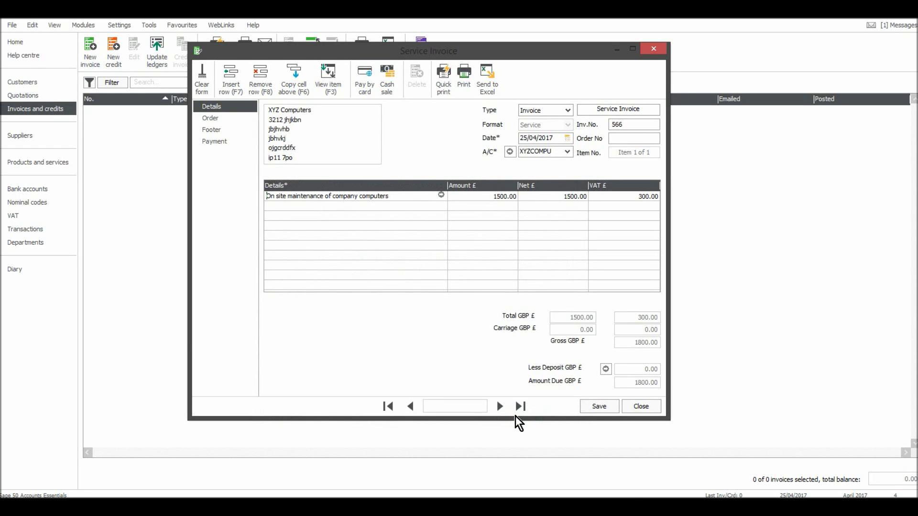
{"action": "left_click", "coordinate": [597, 407]}
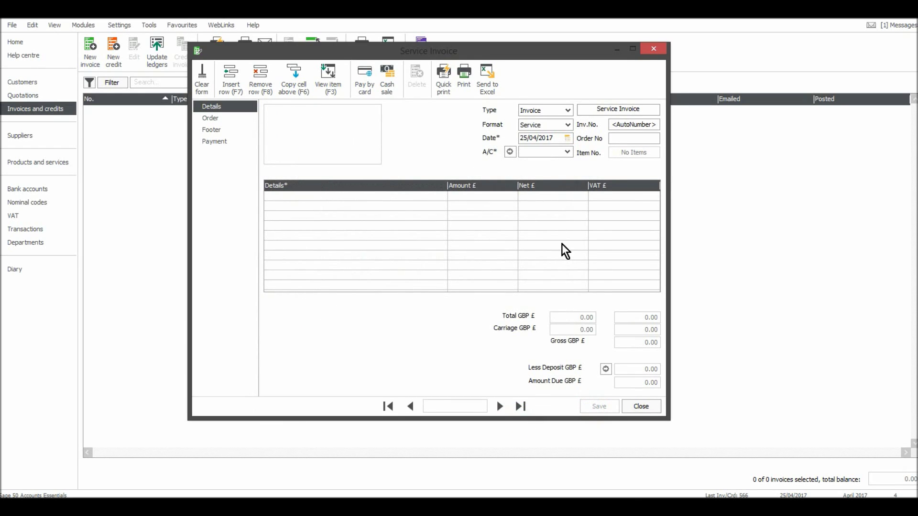
{"action": "left_click", "coordinate": [653, 48]}
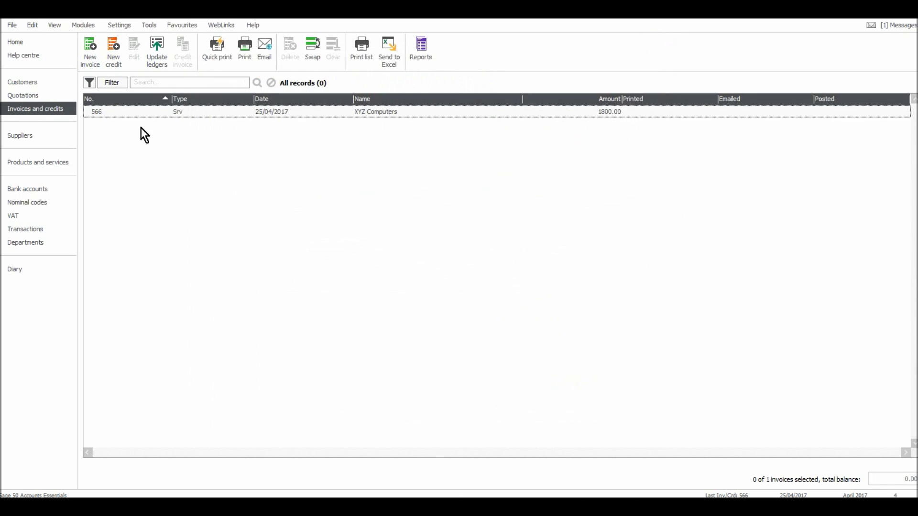
- Start a new product invoice for ABC Custom (ABCCUSTO), dated 25/04/2017
{"action": "left_click", "coordinate": [91, 57]}
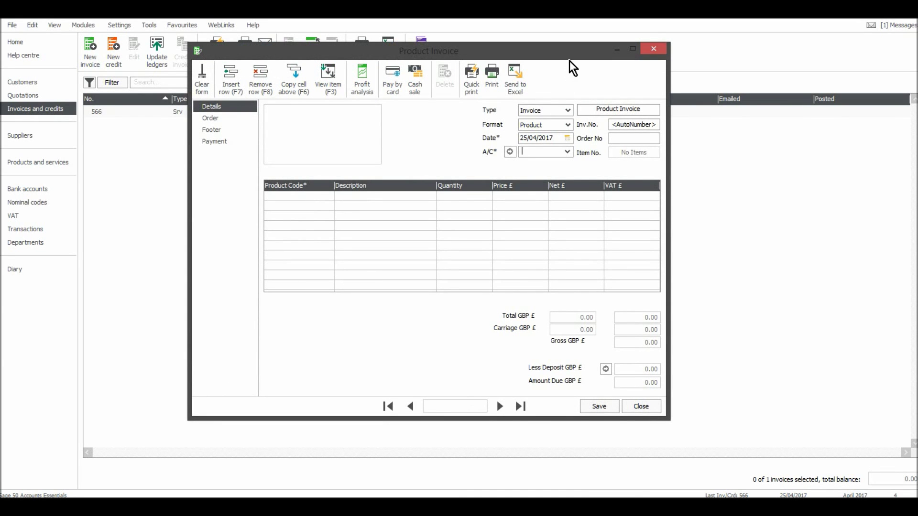
{"action": "left_click", "coordinate": [563, 189]}
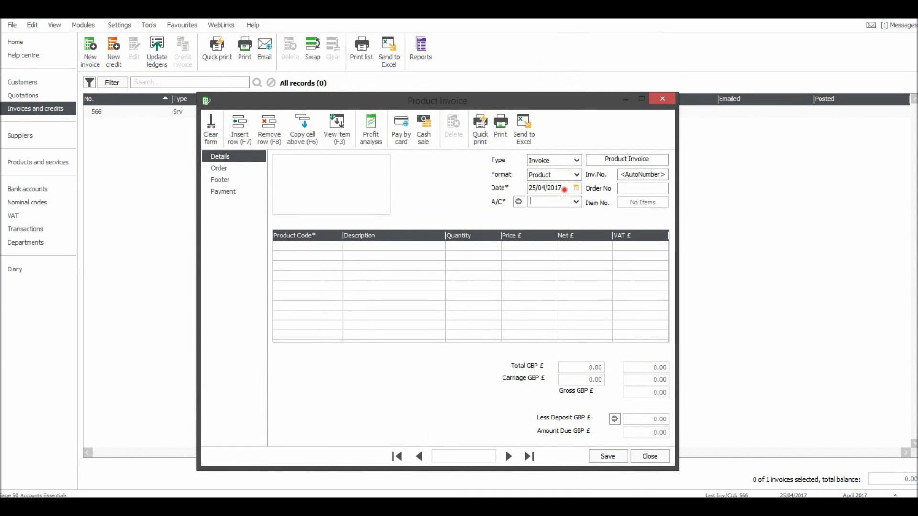
{"action": "left_click", "coordinate": [565, 202]}
{"action": "type", "text": "ABCCUSTO"}
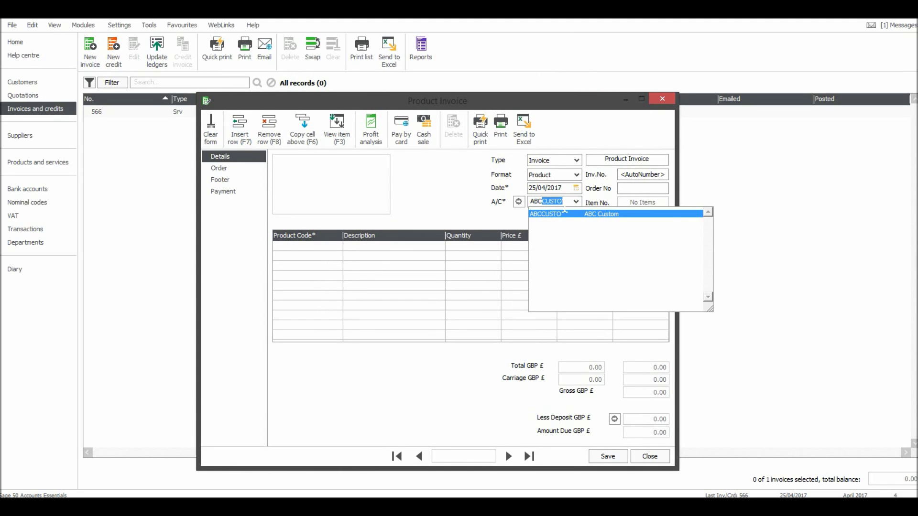
{"action": "left_click", "coordinate": [575, 214]}
{"action": "key", "text": "Tab"}
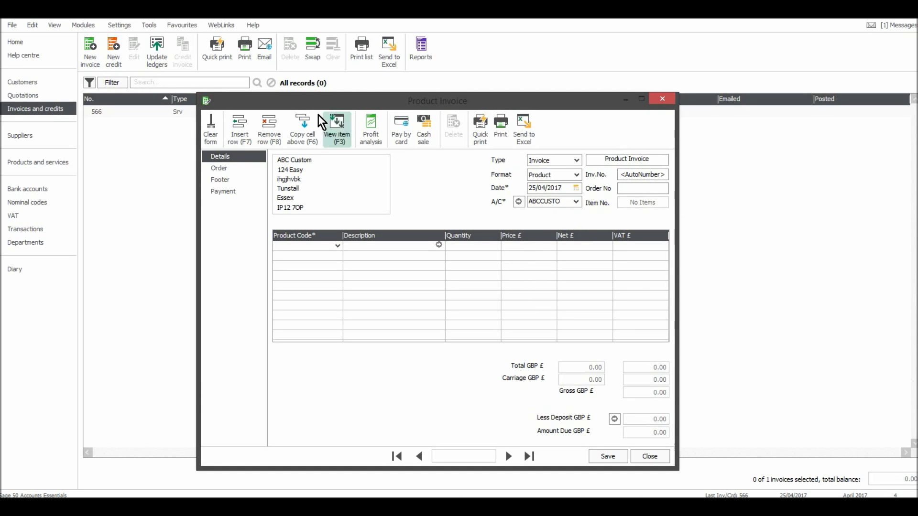
{"action": "left_click_drag", "start_coordinate": [344, 101], "coordinate": [398, 88]}
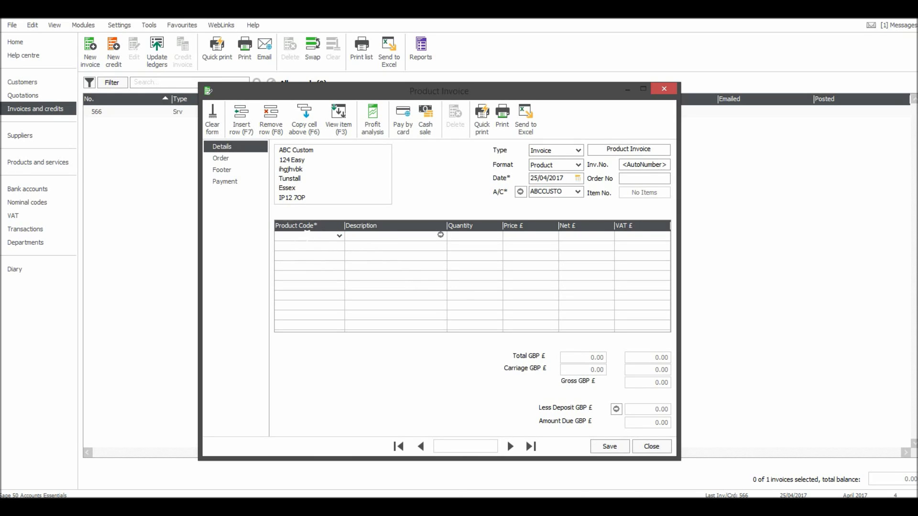
- Put product S1 on the invoice's first line
{"action": "left_click", "coordinate": [339, 236]}
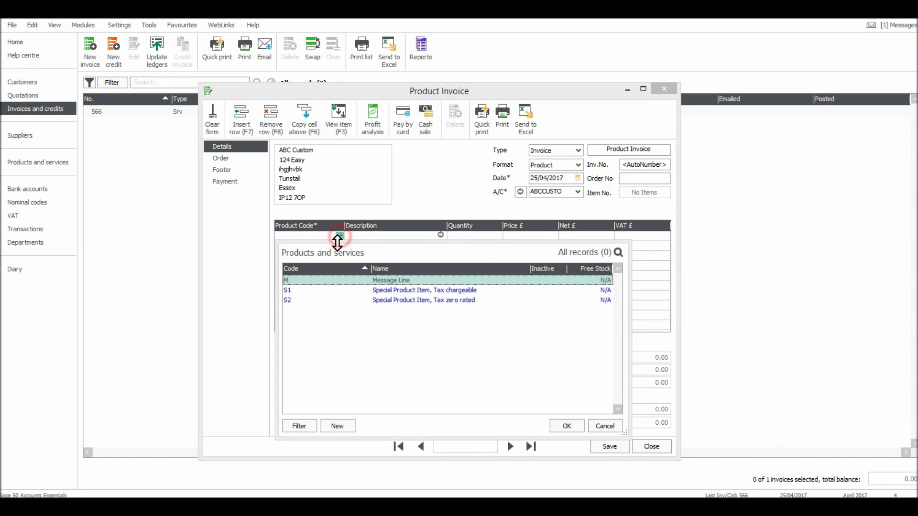
{"action": "left_click", "coordinate": [337, 289]}
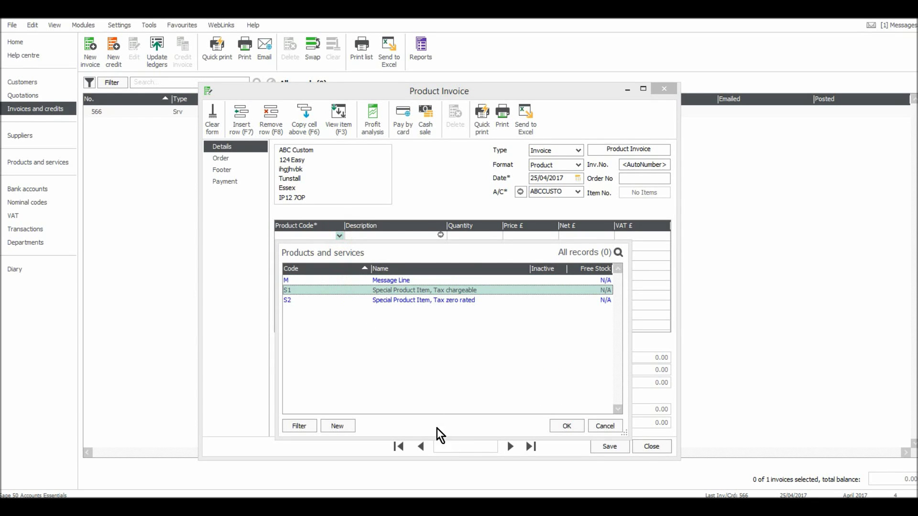
{"action": "left_click", "coordinate": [563, 425]}
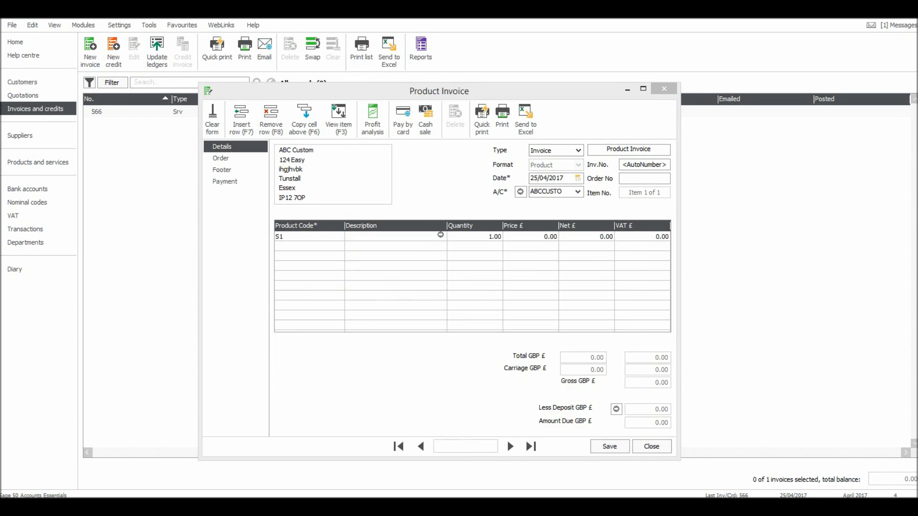
- Edit the S1 line: description 'hvjhkjb', quantity 5, unit price 50
{"action": "left_click", "coordinate": [440, 234]}
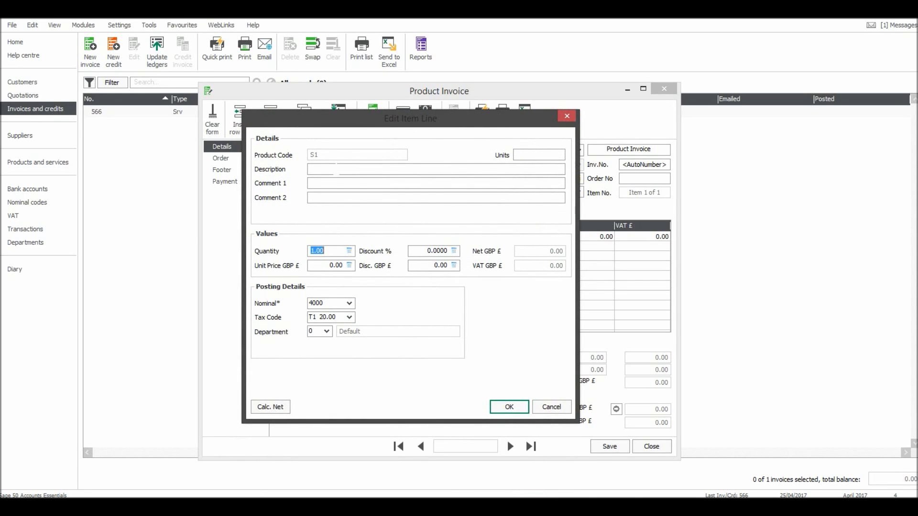
{"action": "left_click", "coordinate": [336, 168]}
{"action": "type", "text": "hvjhkjb"}
{"action": "left_click", "coordinate": [321, 248]}
{"action": "left_click", "coordinate": [324, 251]}
{"action": "type", "text": "5"}
{"action": "key", "text": "Tab"}
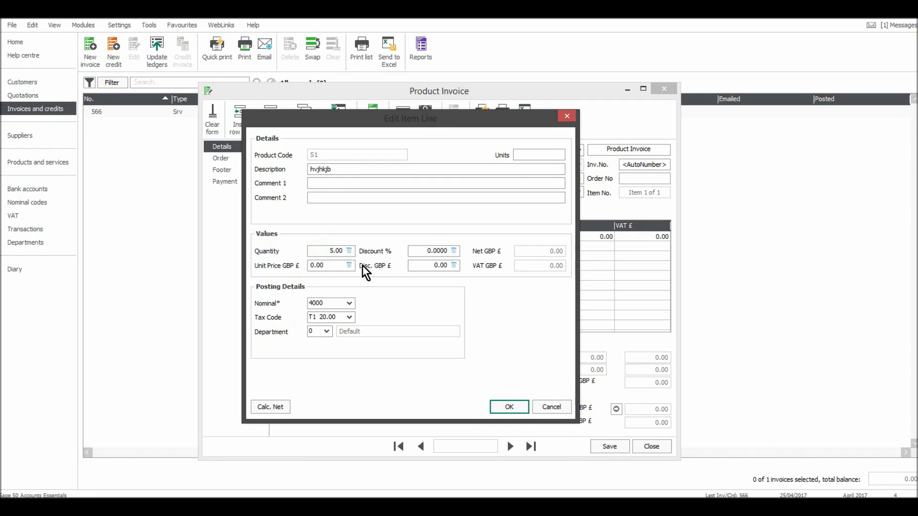
{"action": "left_click", "coordinate": [337, 265]}
{"action": "type", "text": "50"}
{"action": "key", "text": "Tab"}
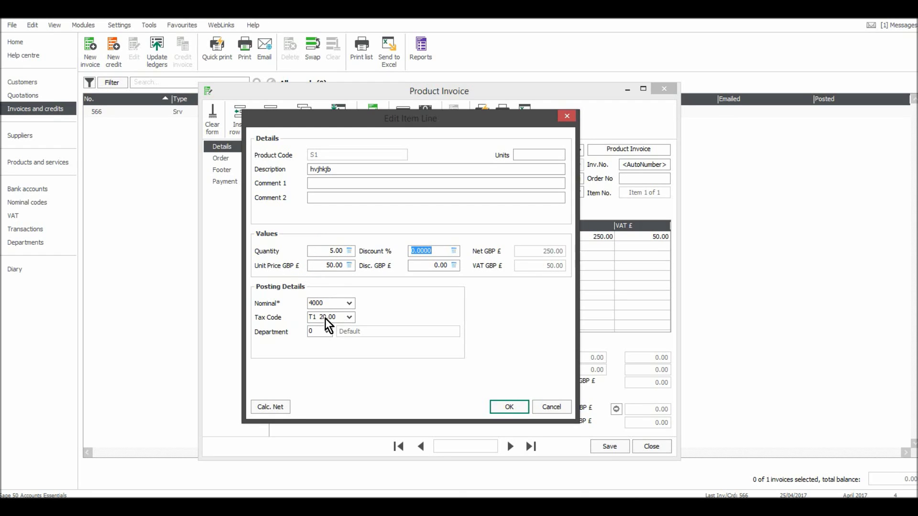
{"action": "left_click", "coordinate": [508, 407]}
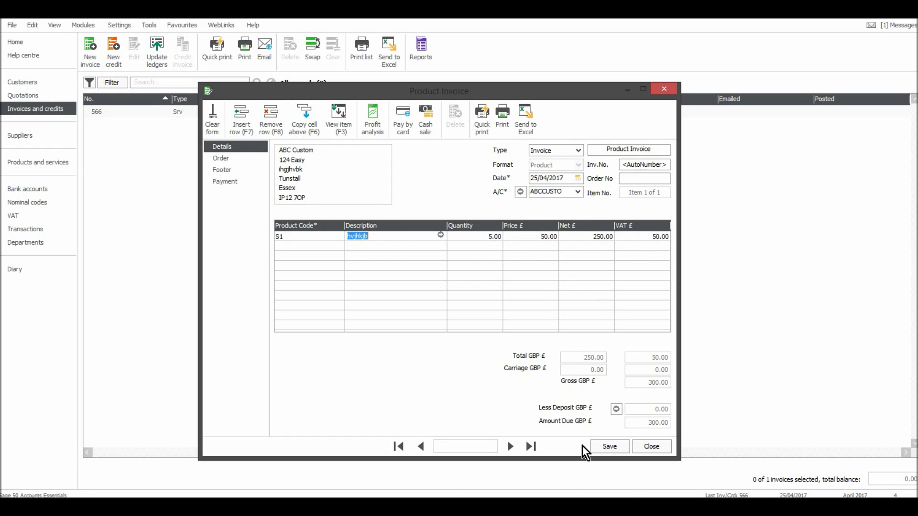
- Save invoice 567 despite the credit limit and set ABC Custom's status to Exceeded Credit Limit
{"action": "left_click", "coordinate": [605, 448]}
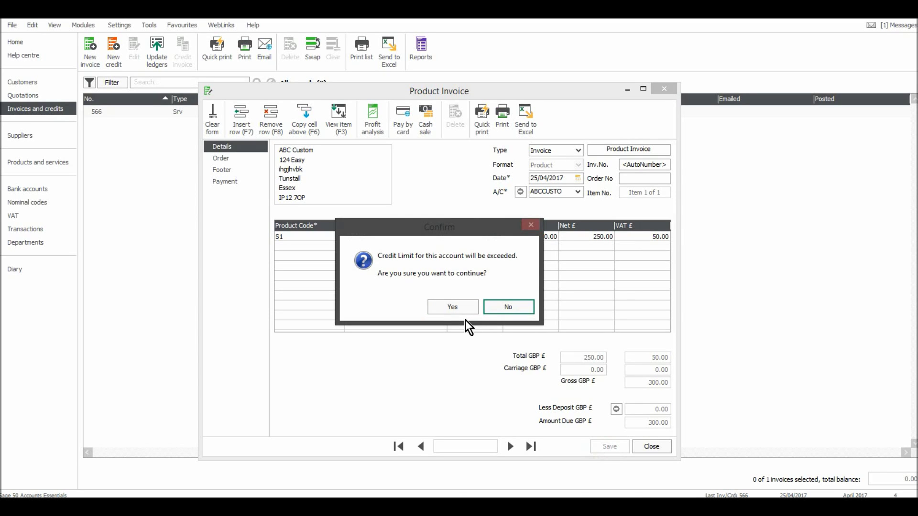
{"action": "left_click", "coordinate": [440, 306]}
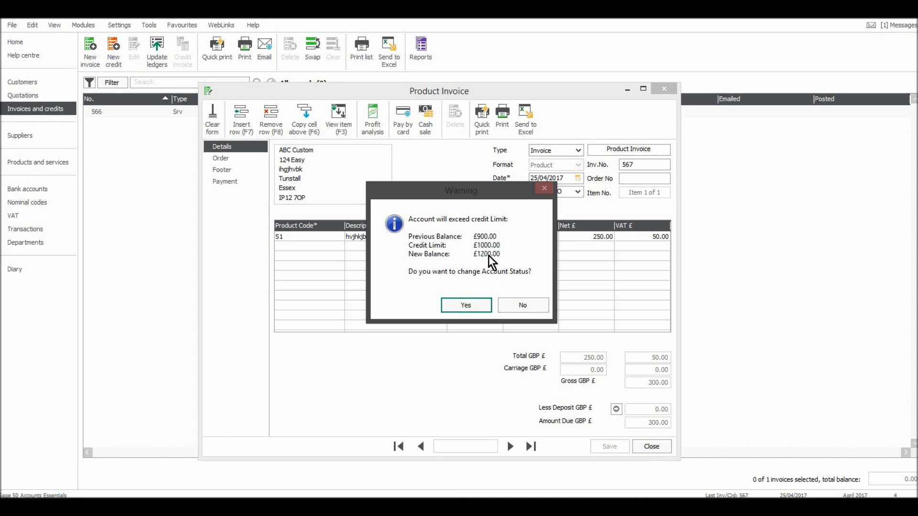
{"action": "left_click", "coordinate": [472, 303]}
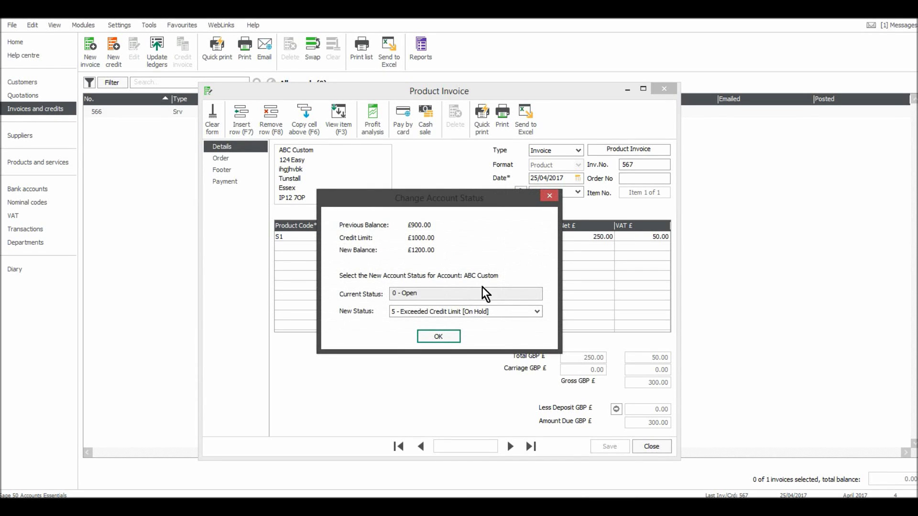
{"action": "left_click", "coordinate": [438, 337]}
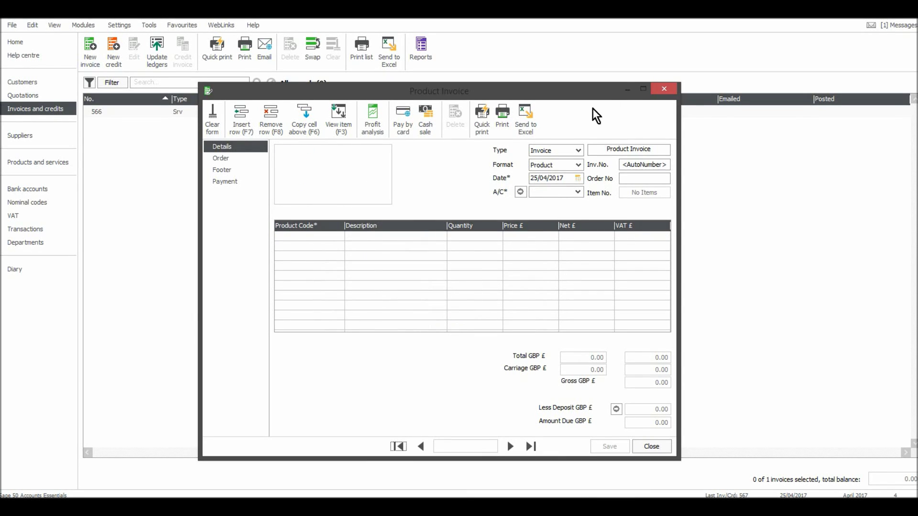
- Close the product invoice and reopen invoice 566 for XYZ Computers from the list
{"action": "left_click", "coordinate": [664, 88]}
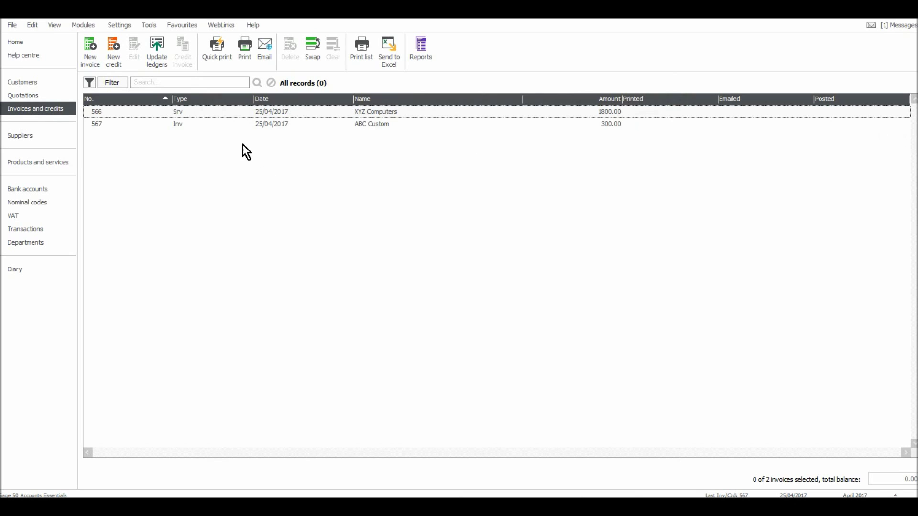
{"action": "left_click", "coordinate": [107, 111]}
{"action": "left_click", "coordinate": [115, 123]}
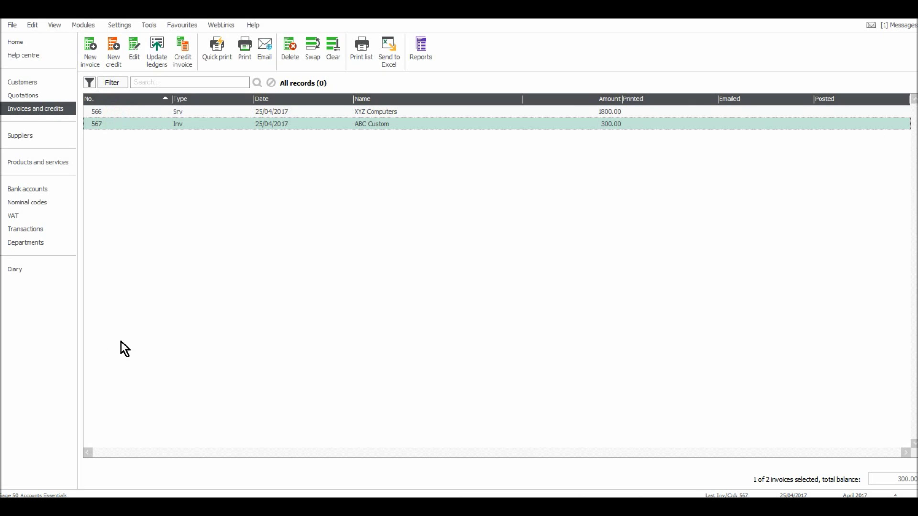
{"action": "left_click", "coordinate": [144, 112]}
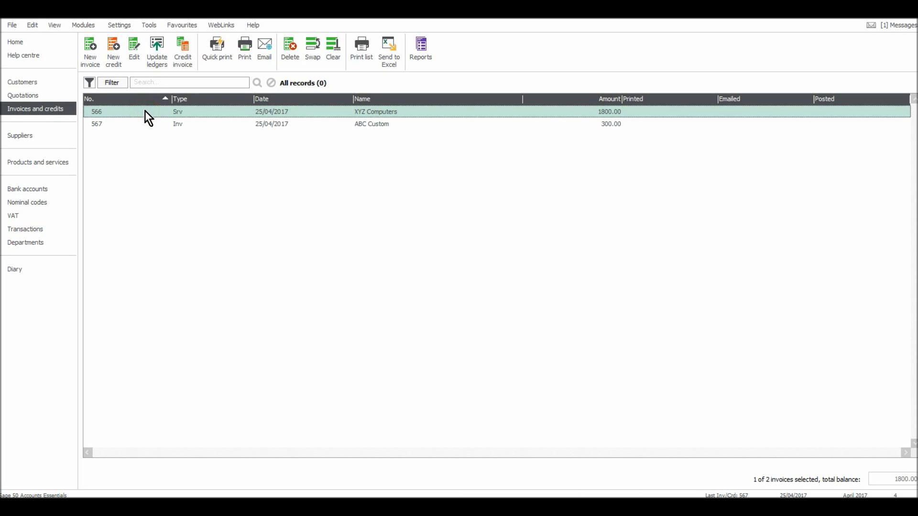
{"action": "double_click", "coordinate": [144, 110]}
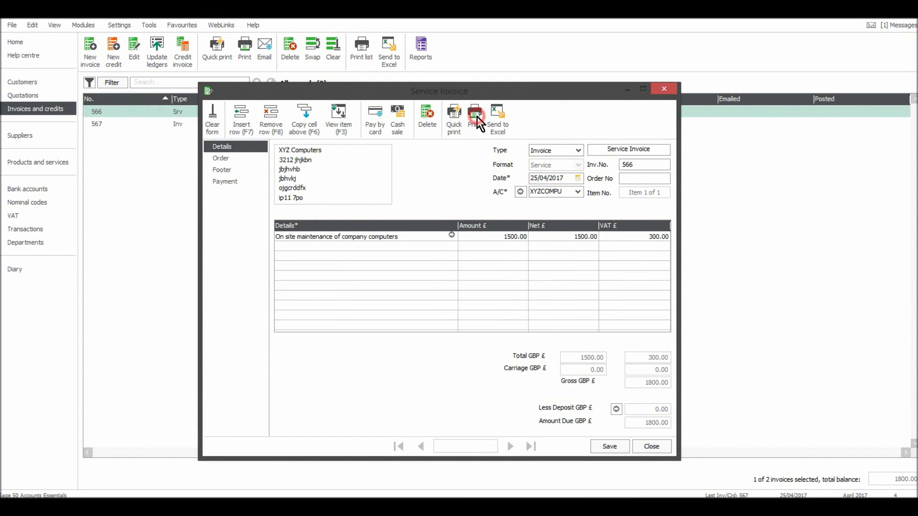
- Print invoice 566 using the first invoice layout, then close the preview, layouts and invoice
{"action": "left_click", "coordinate": [476, 115]}
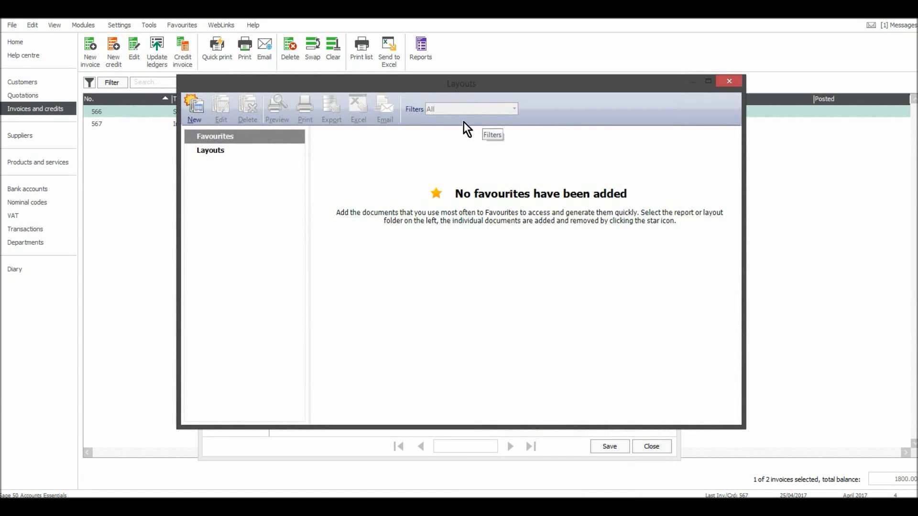
{"action": "left_click", "coordinate": [216, 154]}
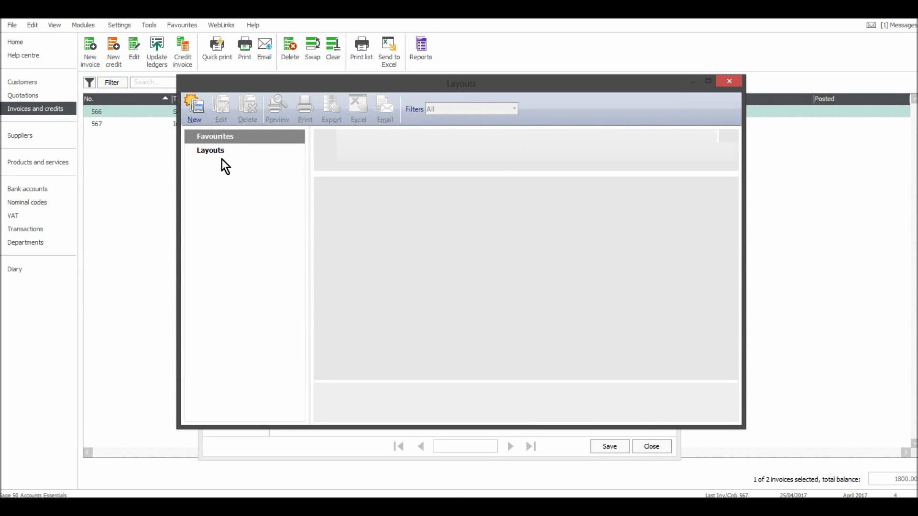
{"action": "mouse_move", "coordinate": [596, 215]}
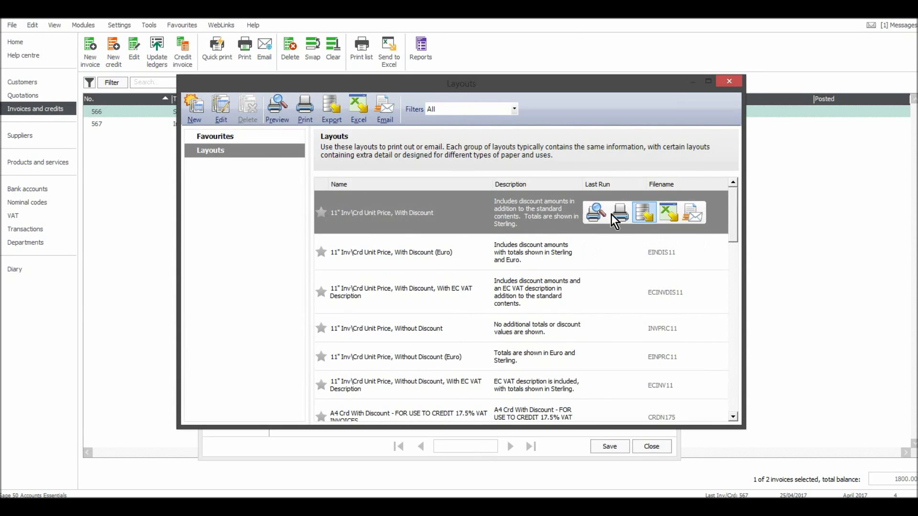
{"action": "left_click", "coordinate": [596, 214]}
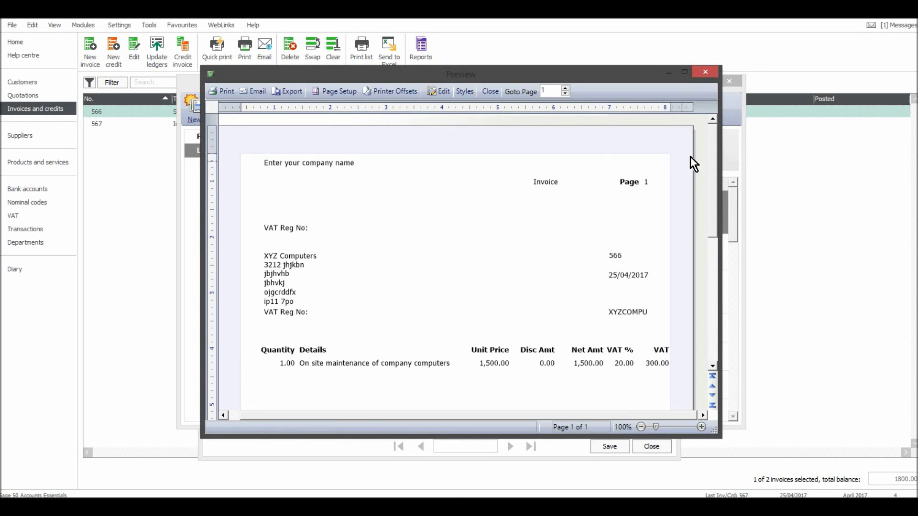
{"action": "left_click_drag", "start_coordinate": [710, 158], "coordinate": [585, 106]}
{"action": "left_click", "coordinate": [700, 74]}
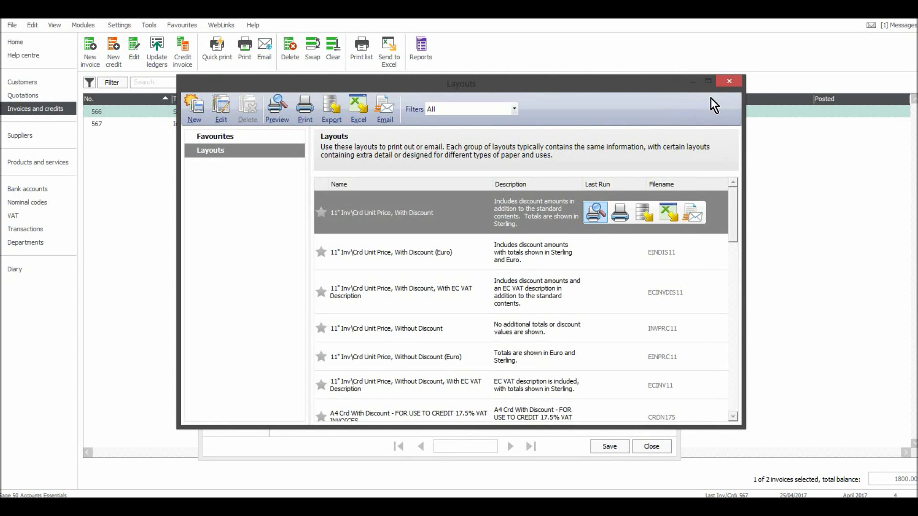
{"action": "left_click", "coordinate": [731, 82]}
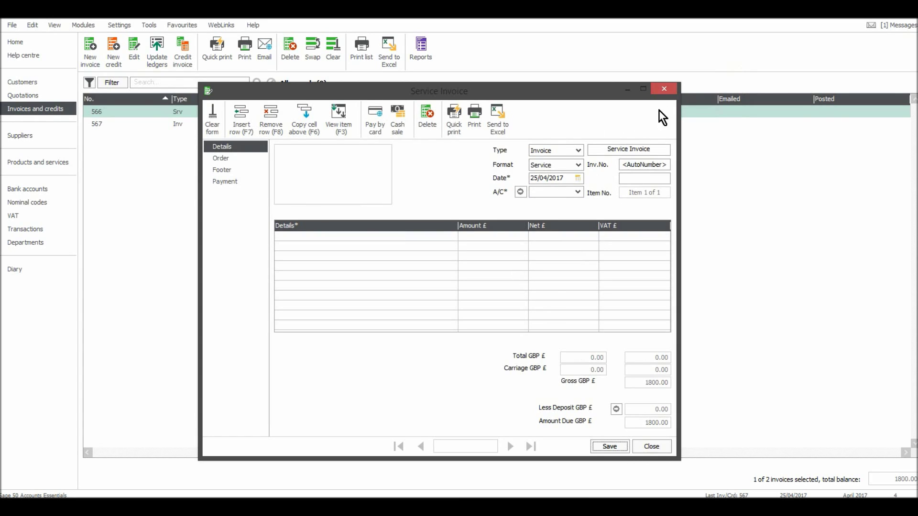
{"action": "left_click", "coordinate": [664, 89]}
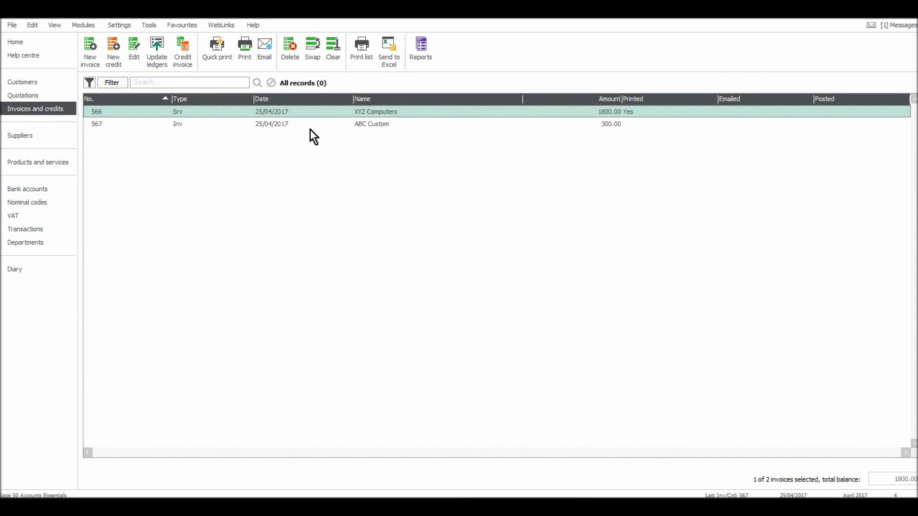
- Select invoice 566, then open ABC Custom's on-hold customer record and view its Activity
{"action": "left_click", "coordinate": [193, 124]}
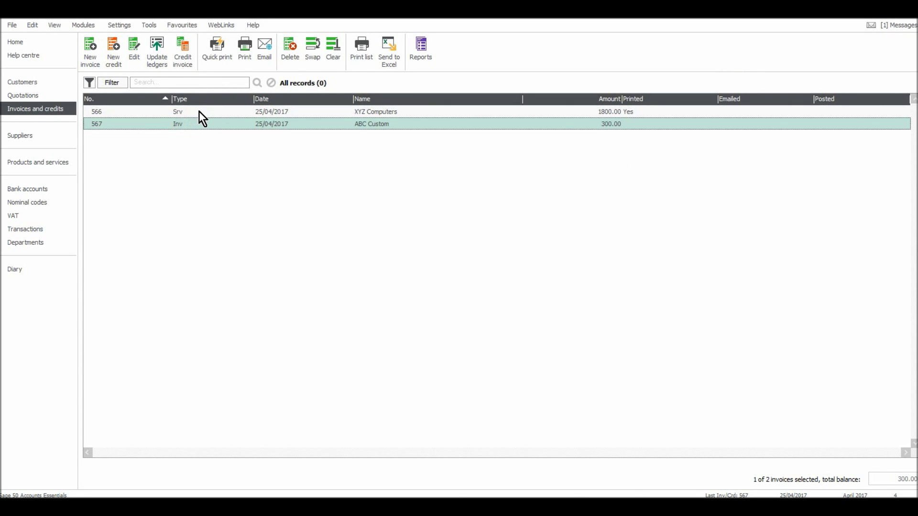
{"action": "left_click", "coordinate": [199, 111]}
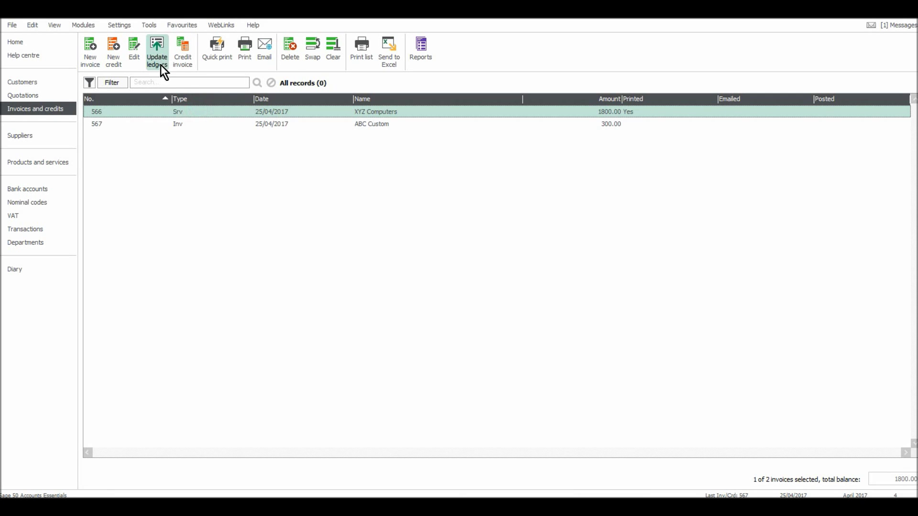
{"action": "left_click", "coordinate": [49, 82]}
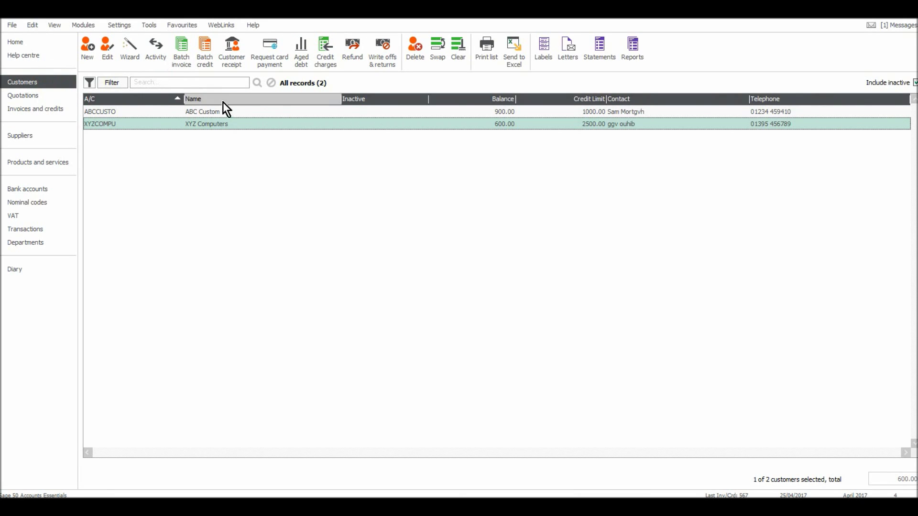
{"action": "left_click", "coordinate": [223, 111]}
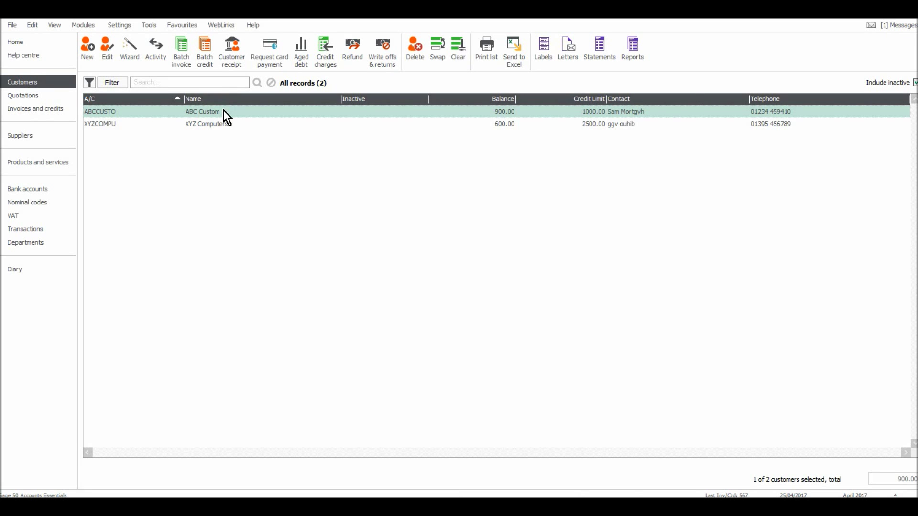
{"action": "double_click", "coordinate": [223, 111]}
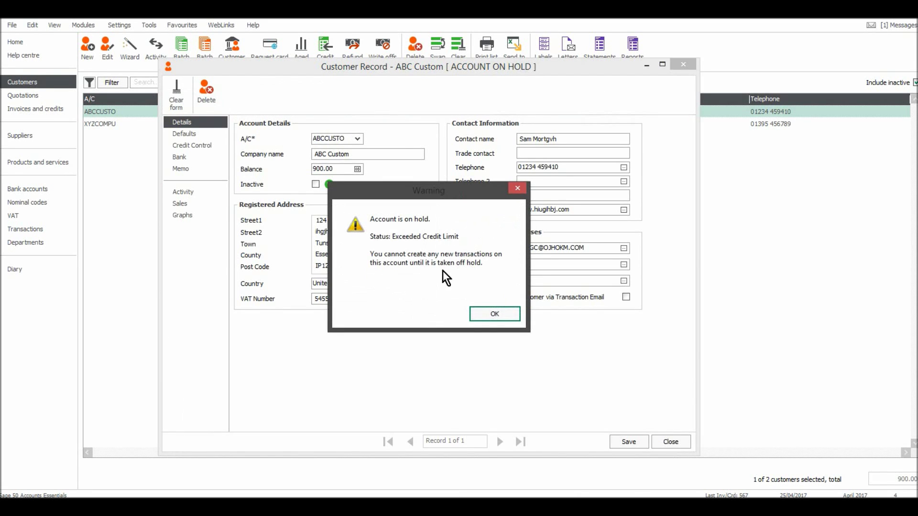
{"action": "left_click", "coordinate": [479, 314]}
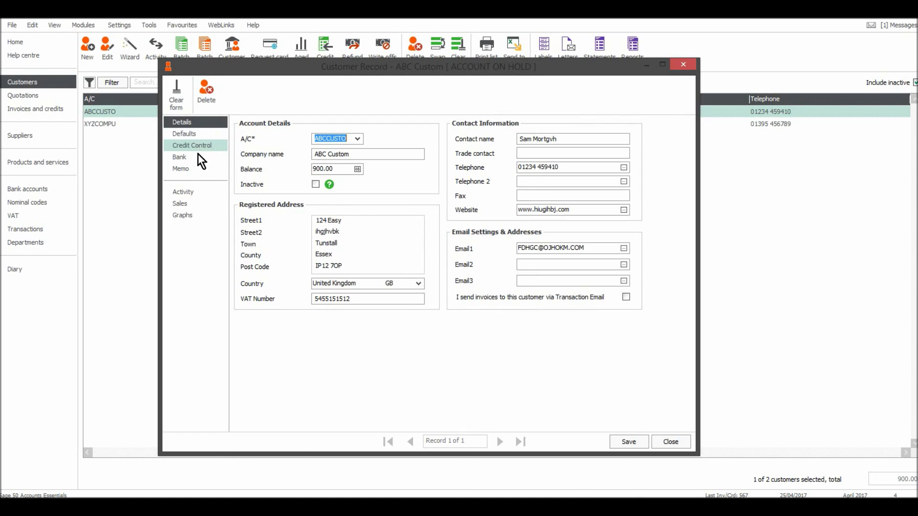
{"action": "left_click", "coordinate": [197, 190]}
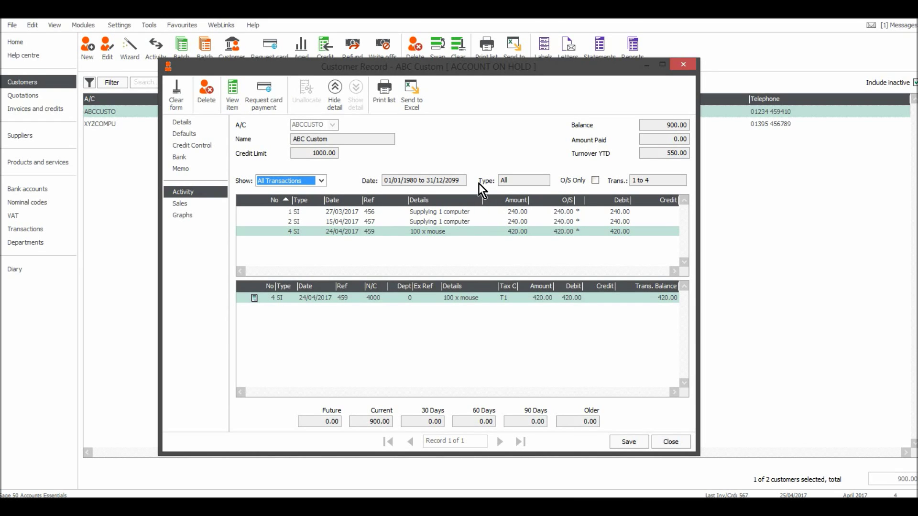
- Close ABC Custom's customer record and dismiss the Modules list
{"action": "left_click", "coordinate": [690, 65]}
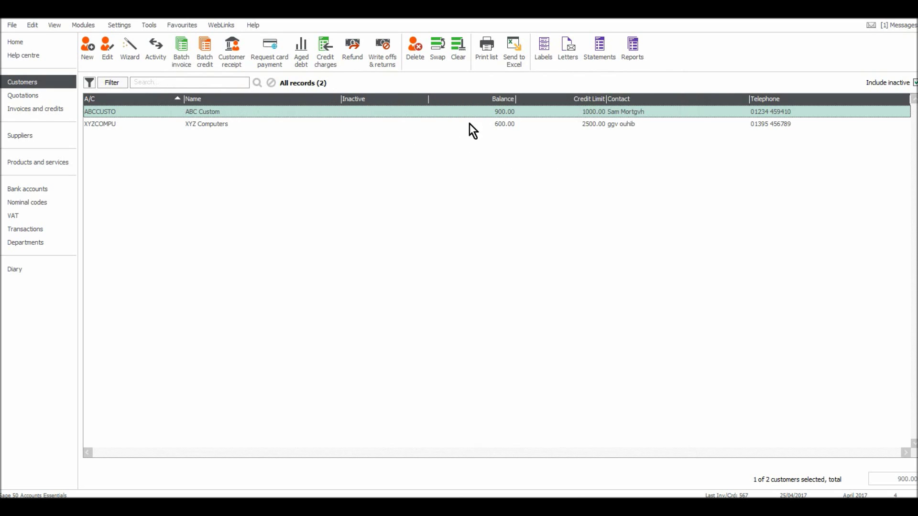
{"action": "left_click", "coordinate": [84, 25]}
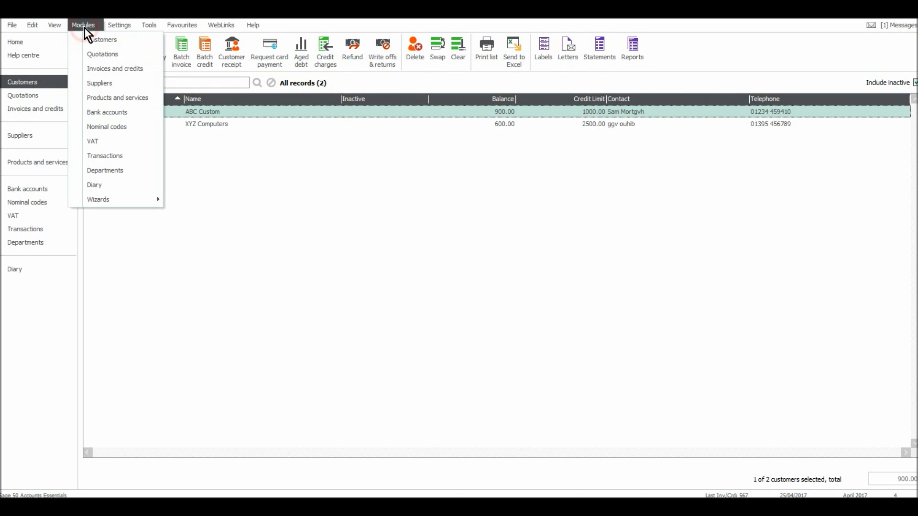
{"action": "left_click", "coordinate": [262, 199]}
- Post invoice 566 to the ledgers, previewing the posting report before closing it
{"action": "left_click", "coordinate": [36, 111]}
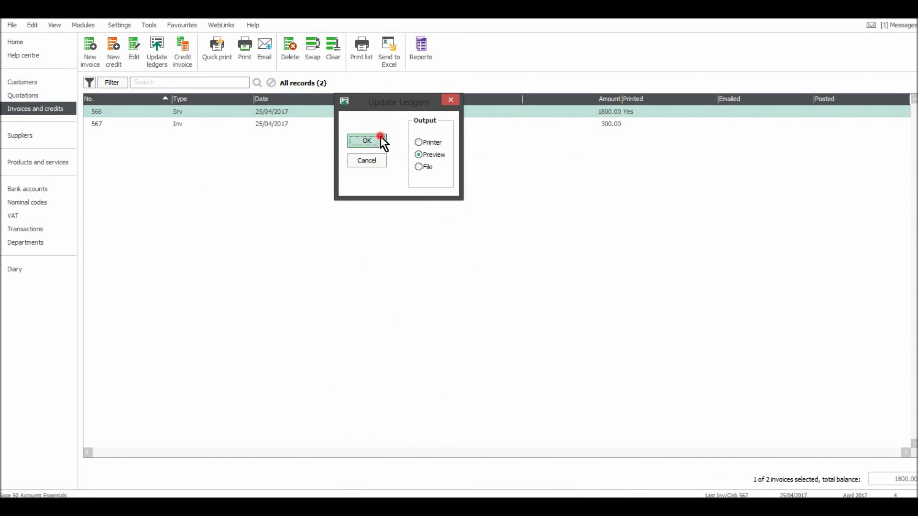
{"action": "left_click", "coordinate": [381, 138]}
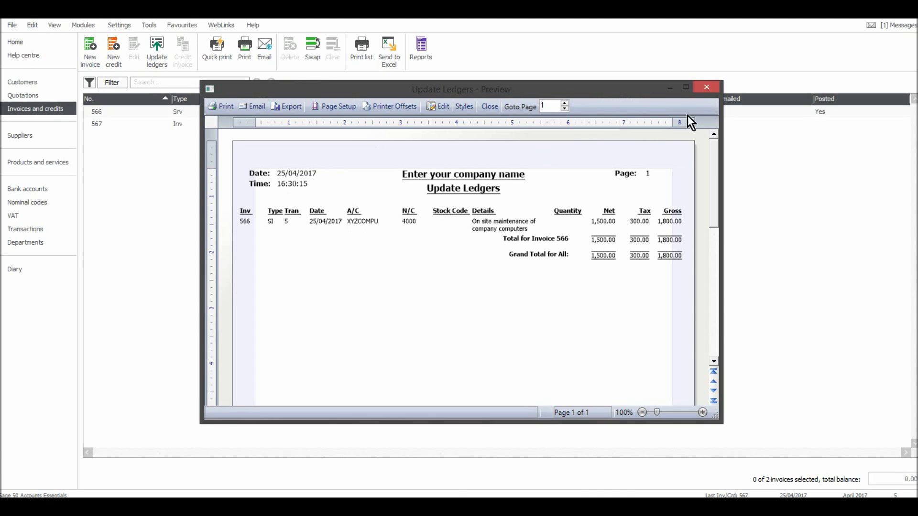
{"action": "left_click", "coordinate": [706, 87]}
- Post invoice 567 to the ledgers and close its posting report preview
{"action": "left_click", "coordinate": [193, 125]}
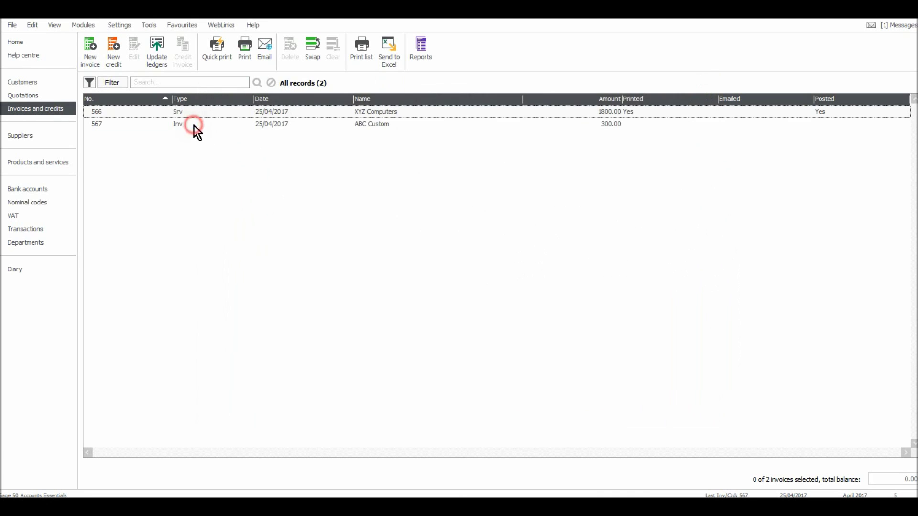
{"action": "left_click", "coordinate": [157, 60]}
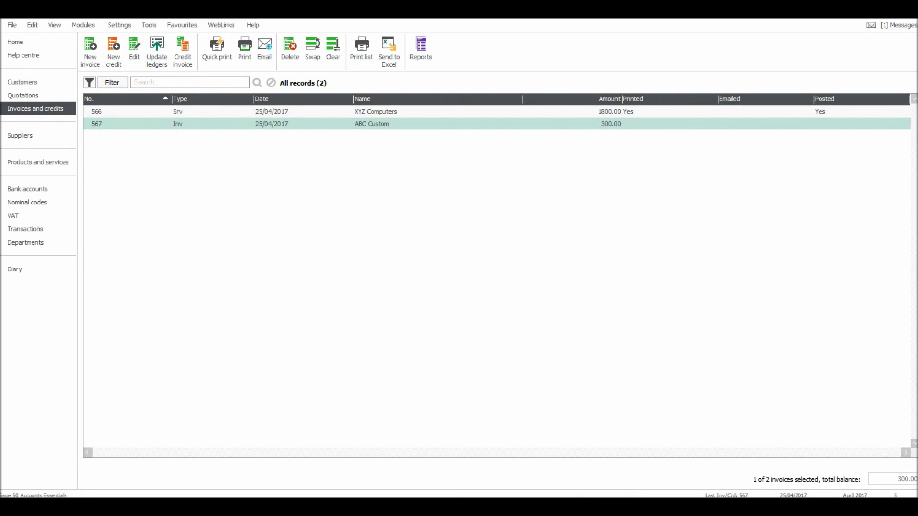
{"action": "left_click", "coordinate": [416, 234]}
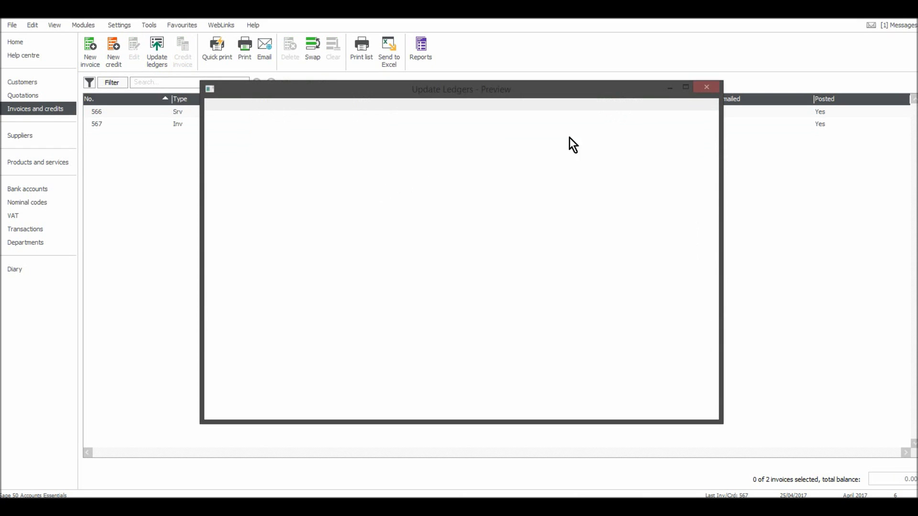
{"action": "left_click", "coordinate": [706, 88]}
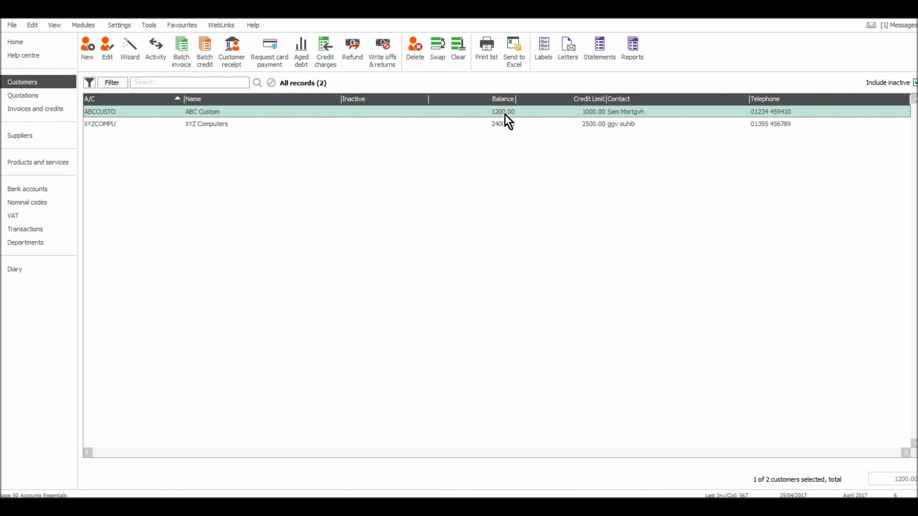
- Open ABC Custom's record past the on-hold warning and check invoice 567 under Activity
{"action": "left_click", "coordinate": [257, 116]}
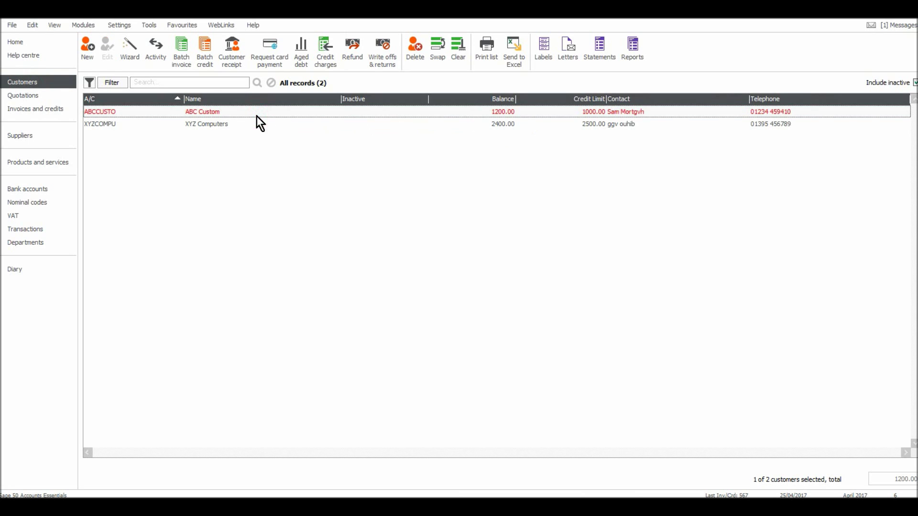
{"action": "left_click", "coordinate": [257, 116]}
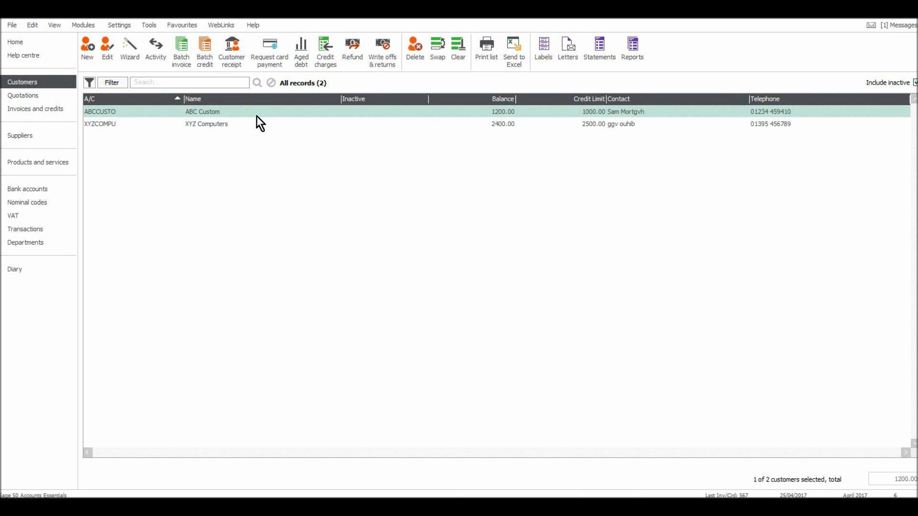
{"action": "double_click", "coordinate": [257, 116]}
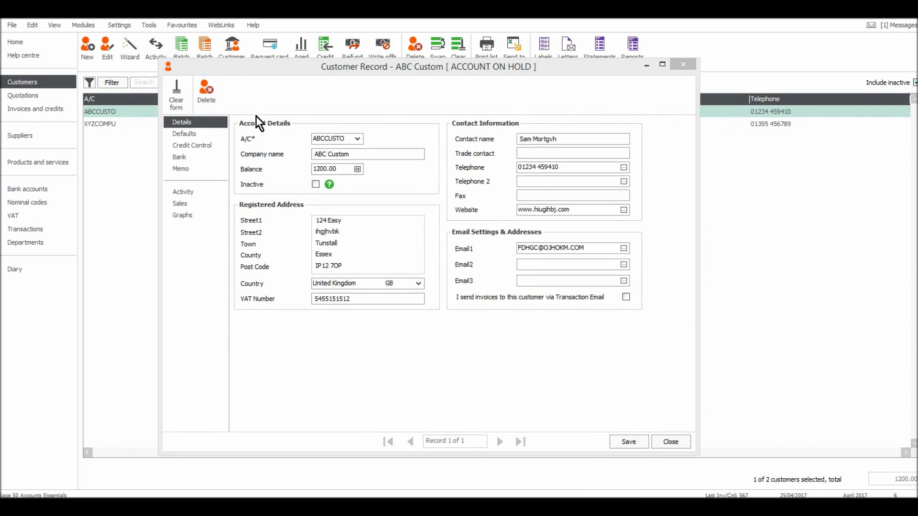
{"action": "left_click", "coordinate": [480, 321]}
{"action": "left_click", "coordinate": [183, 191]}
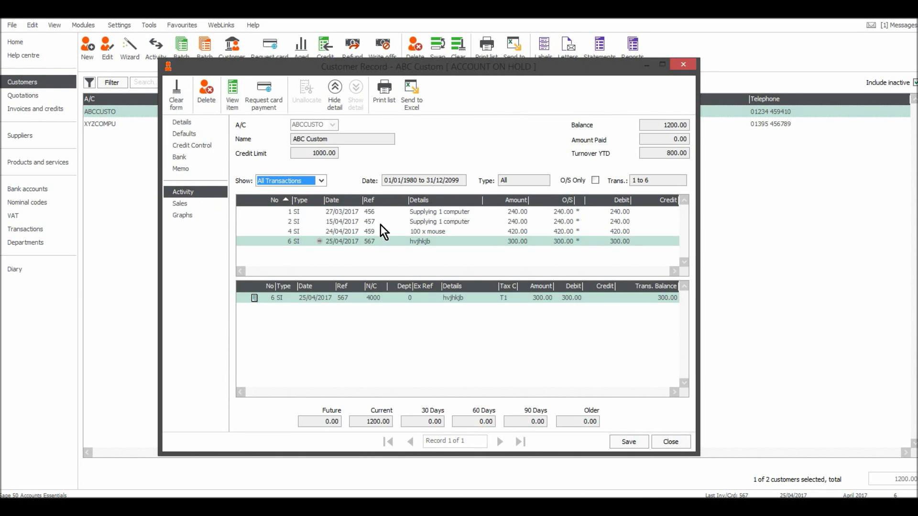
- Close the record, clear the selection so ABC Custom shows red, and return to invoices
{"action": "left_click", "coordinate": [681, 69]}
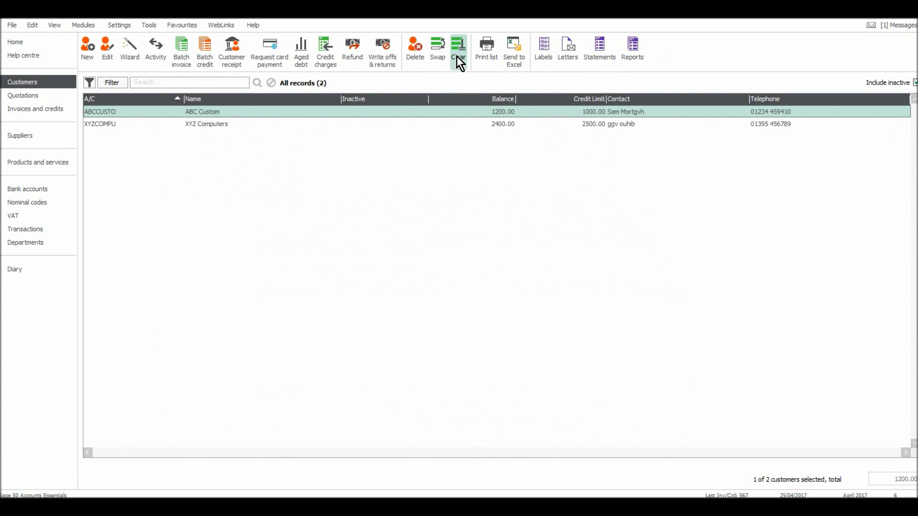
{"action": "left_click", "coordinate": [457, 57]}
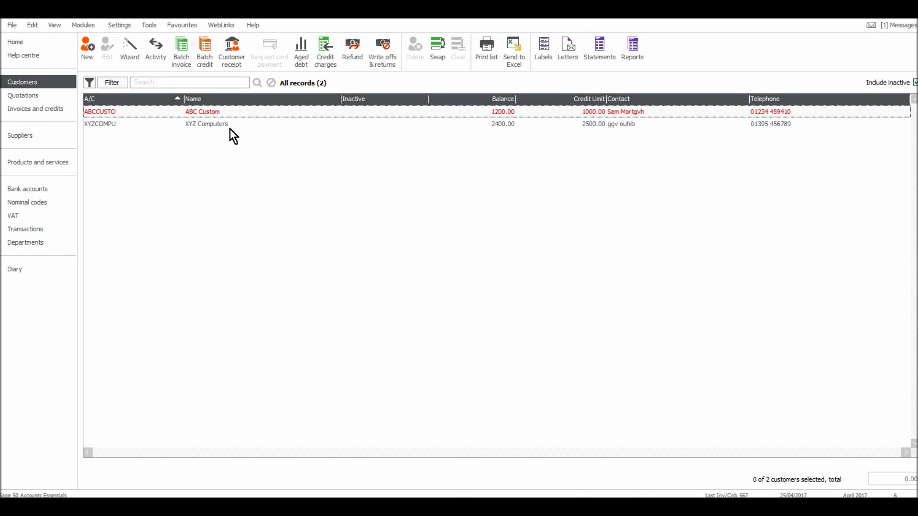
{"action": "left_click", "coordinate": [49, 108]}
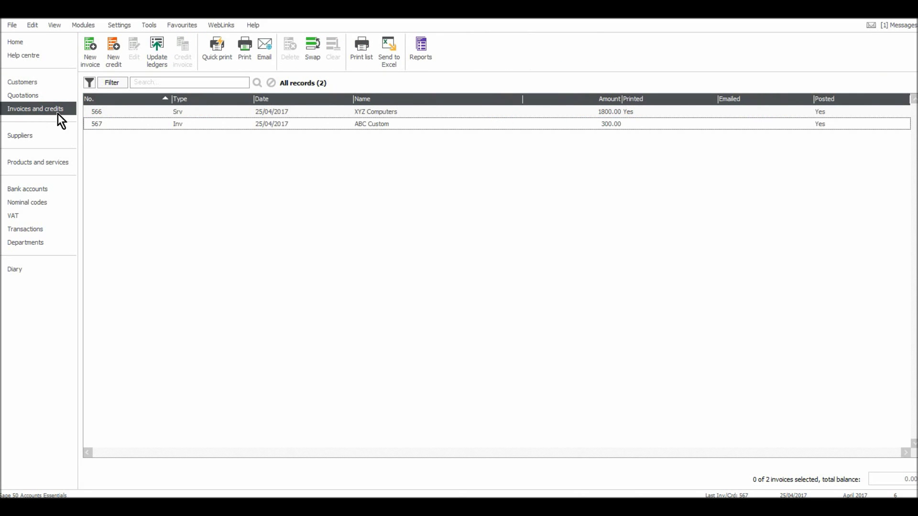